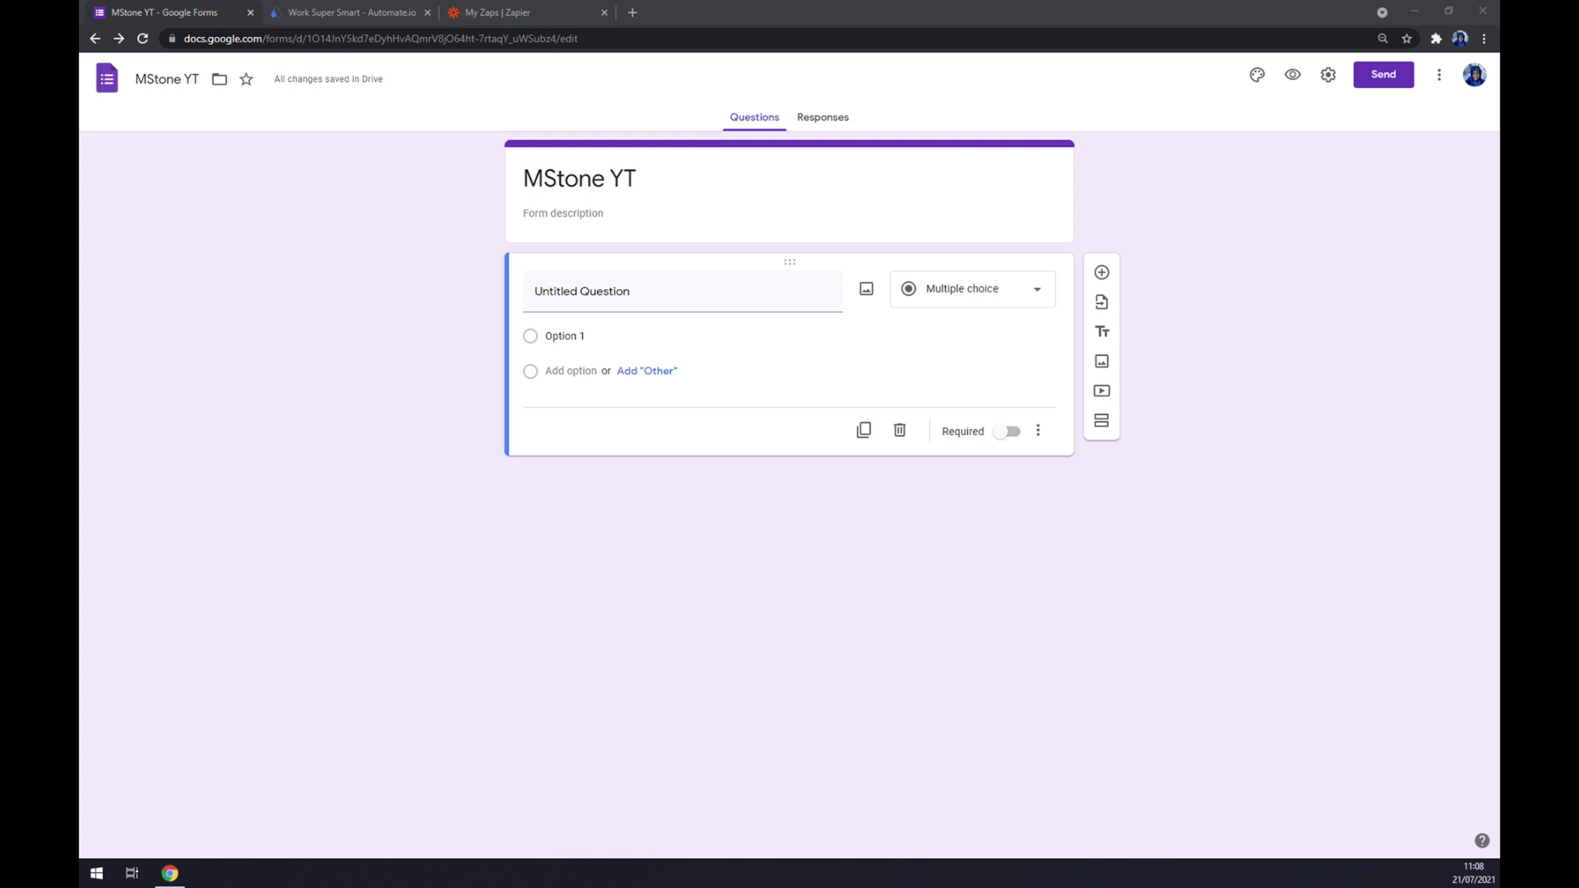
- In Automate.io, search the full app integrations list for 'forms' and open the Google Forms page
left_click(374, 9)
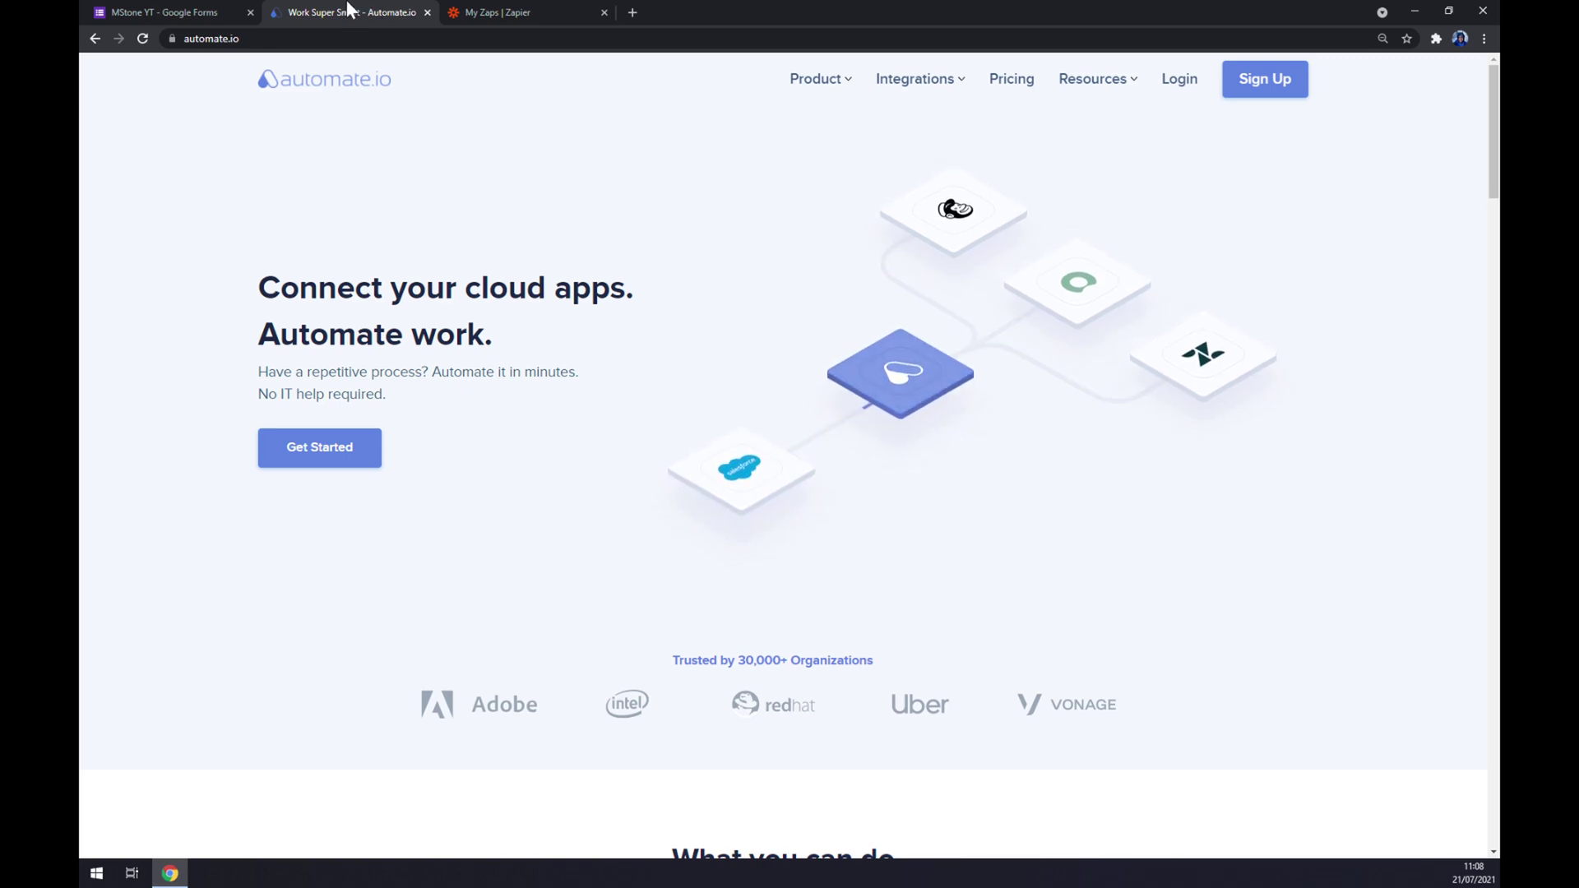
mouse_move(913, 88)
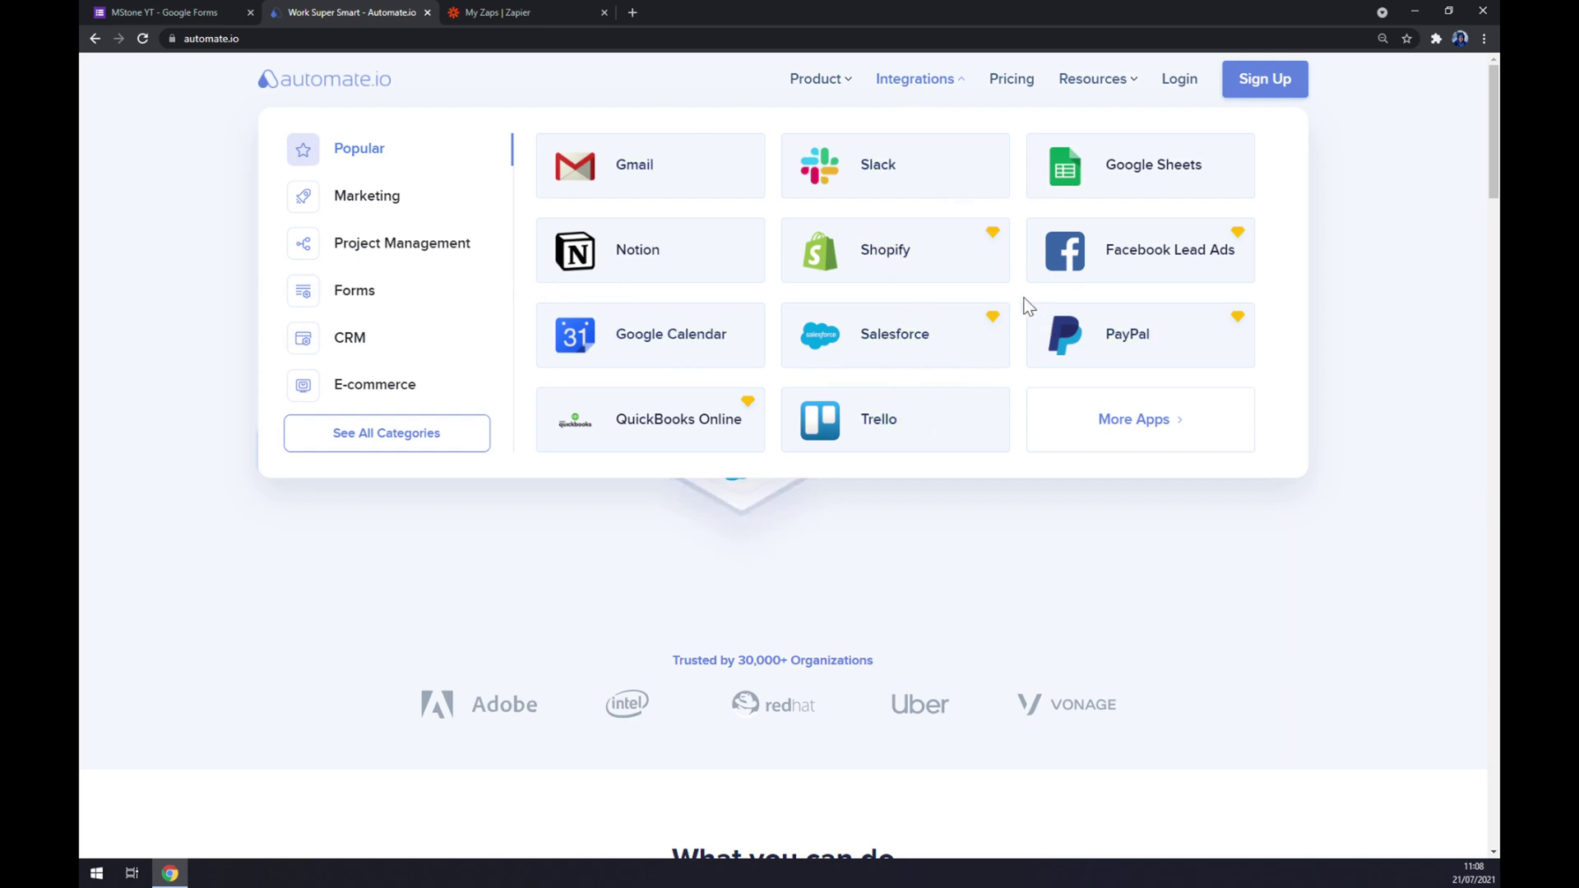
left_click(436, 451)
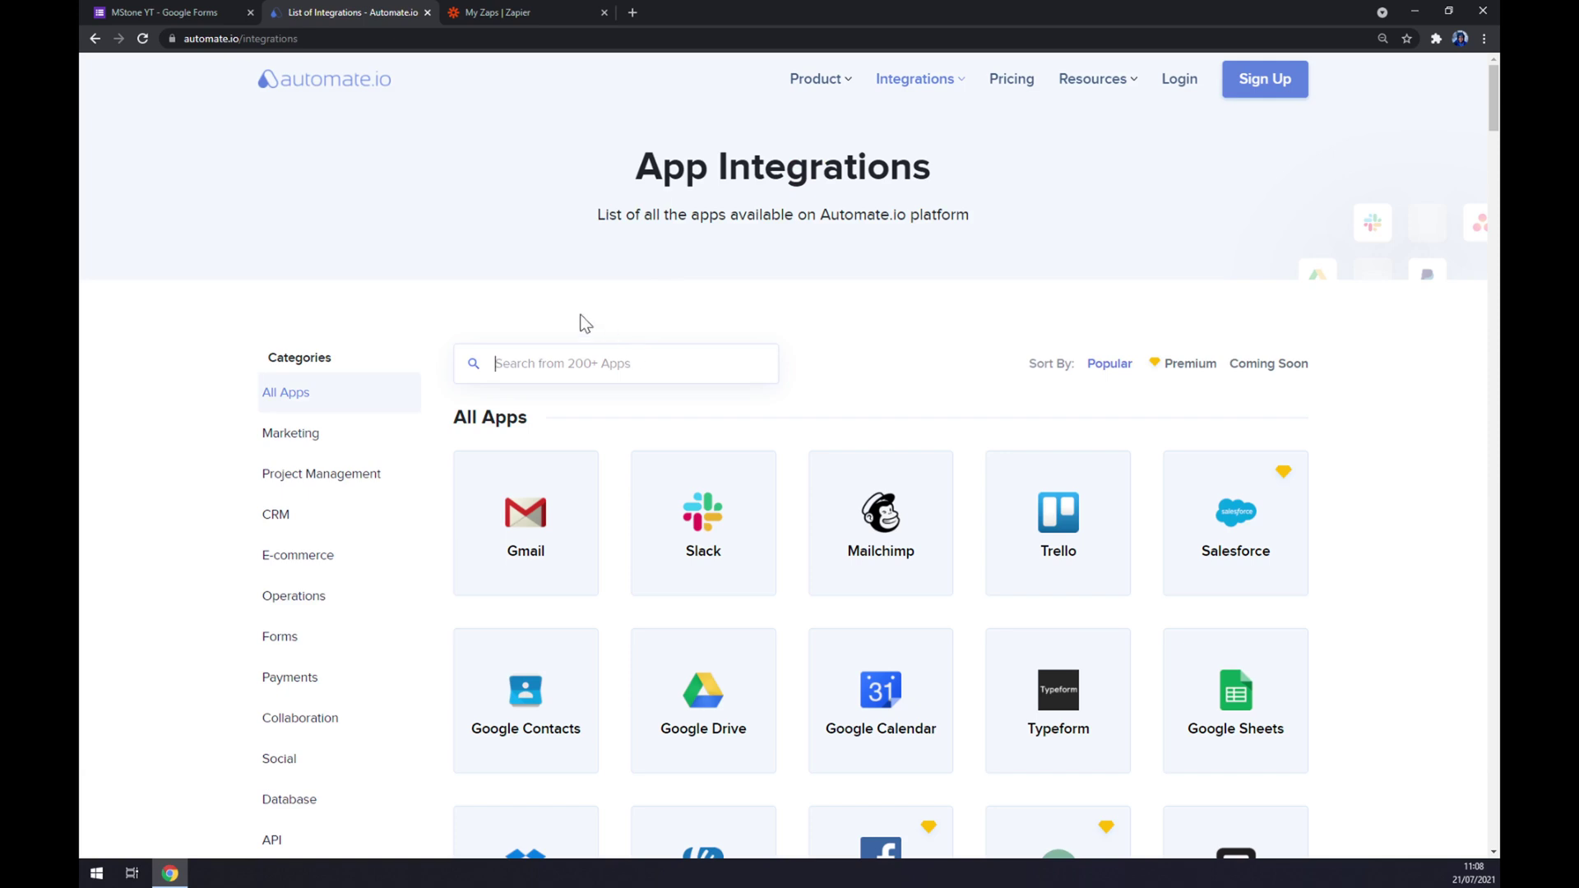
type("e")
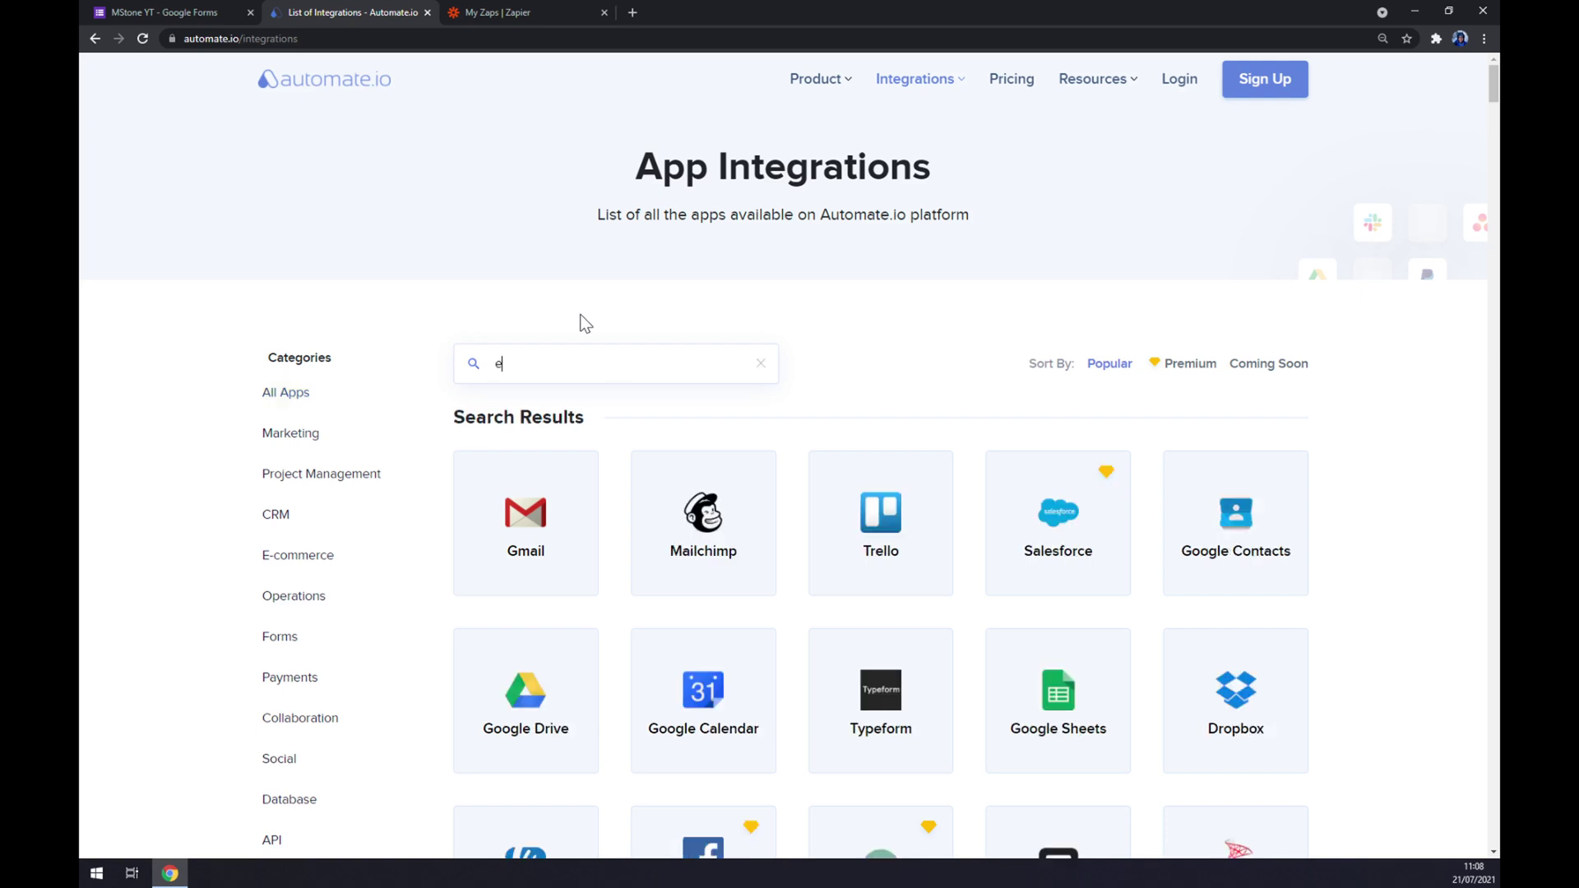
key("BackSpace")
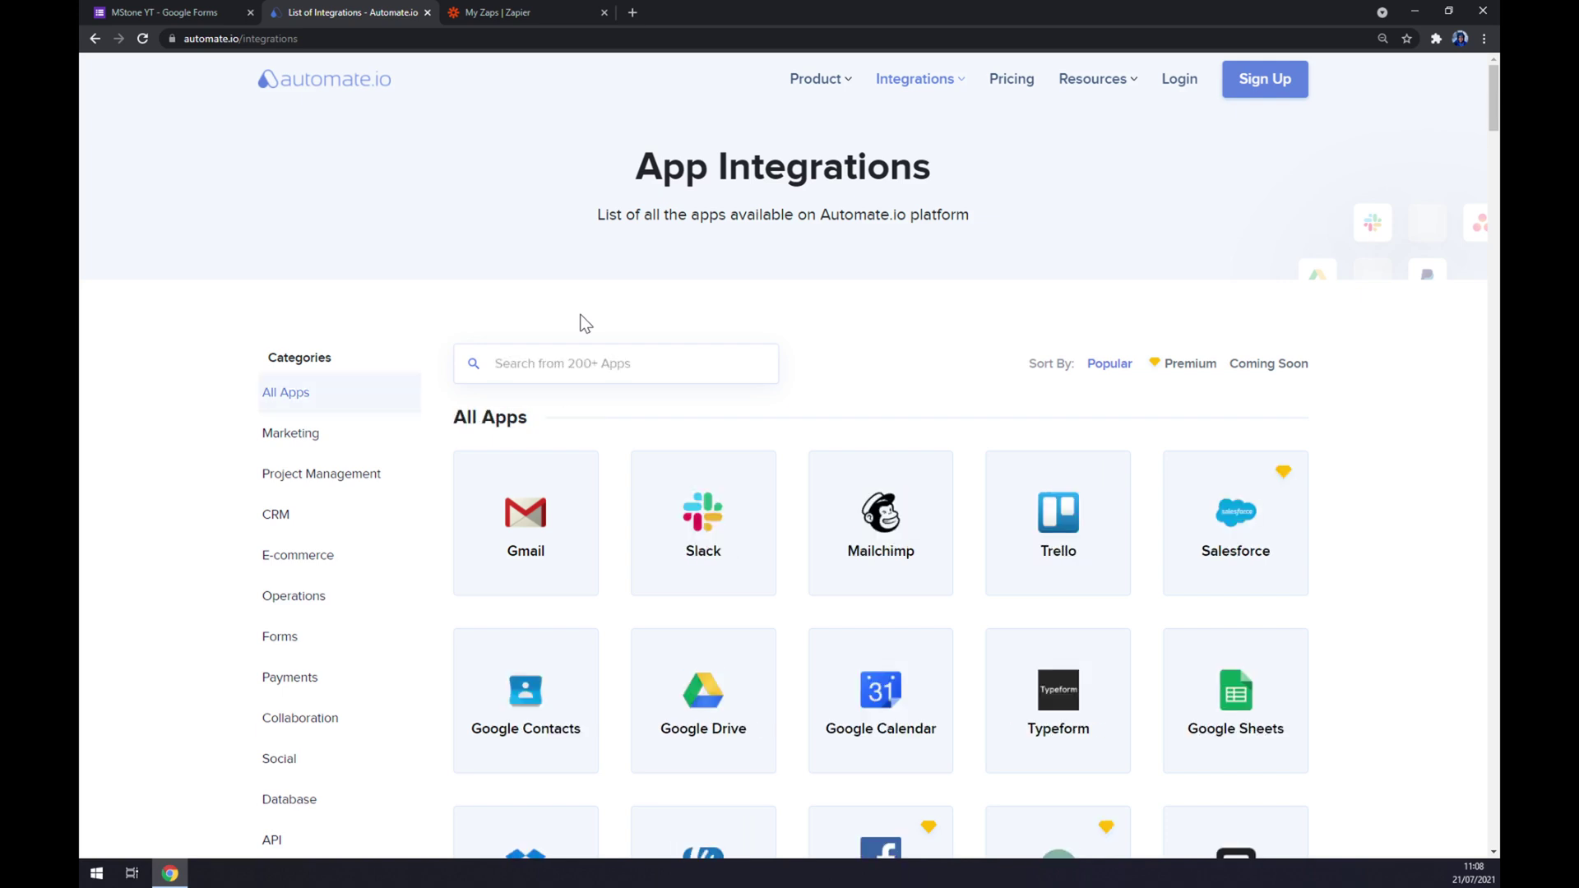
type("forms")
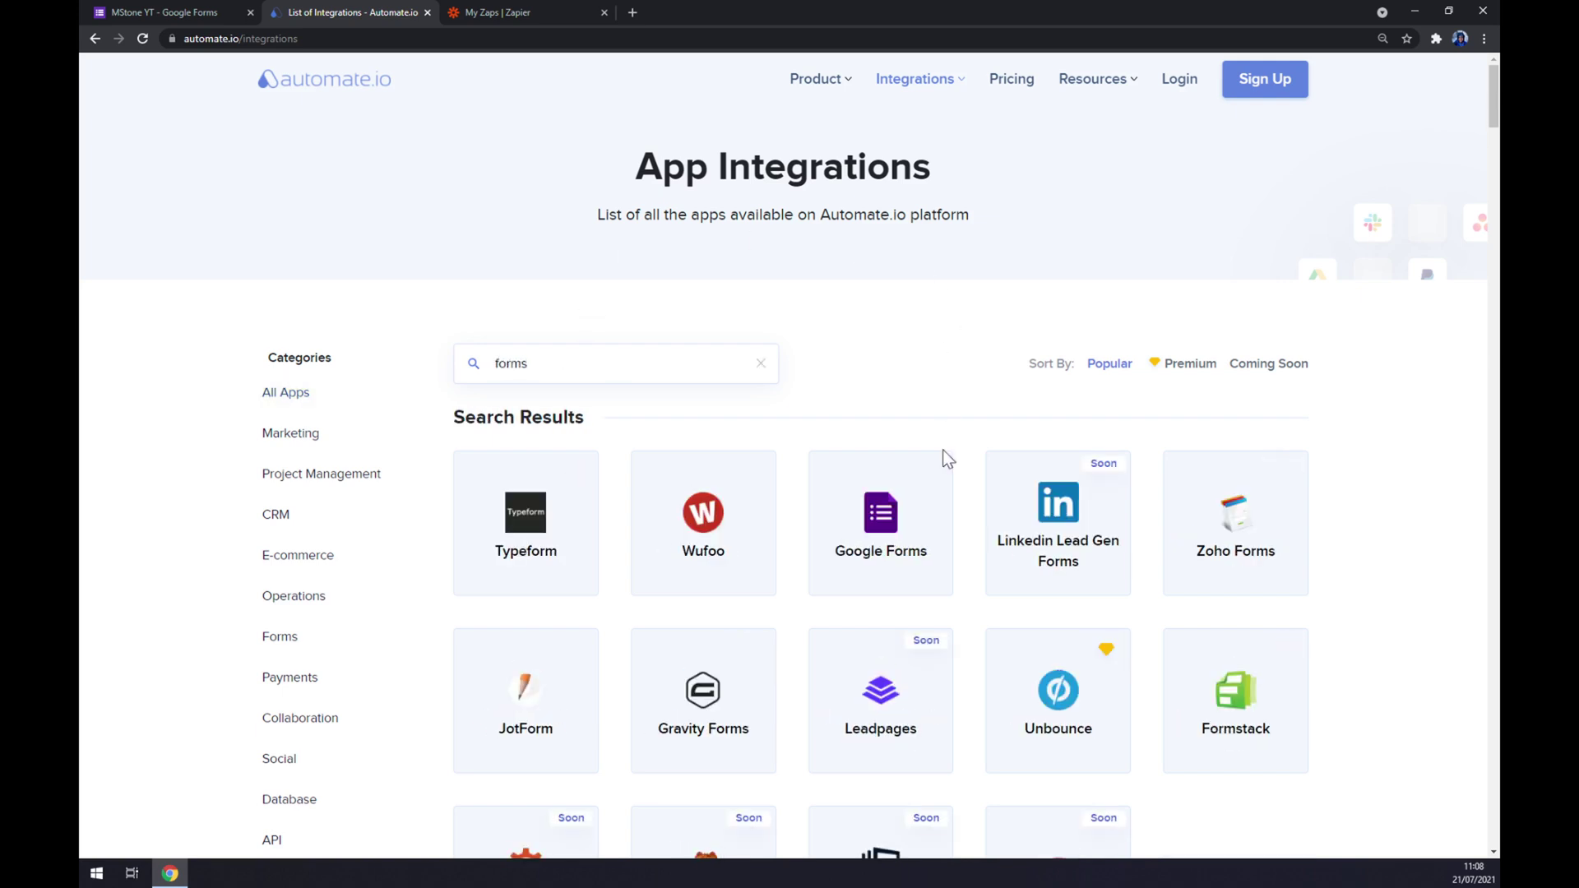
left_click(869, 524)
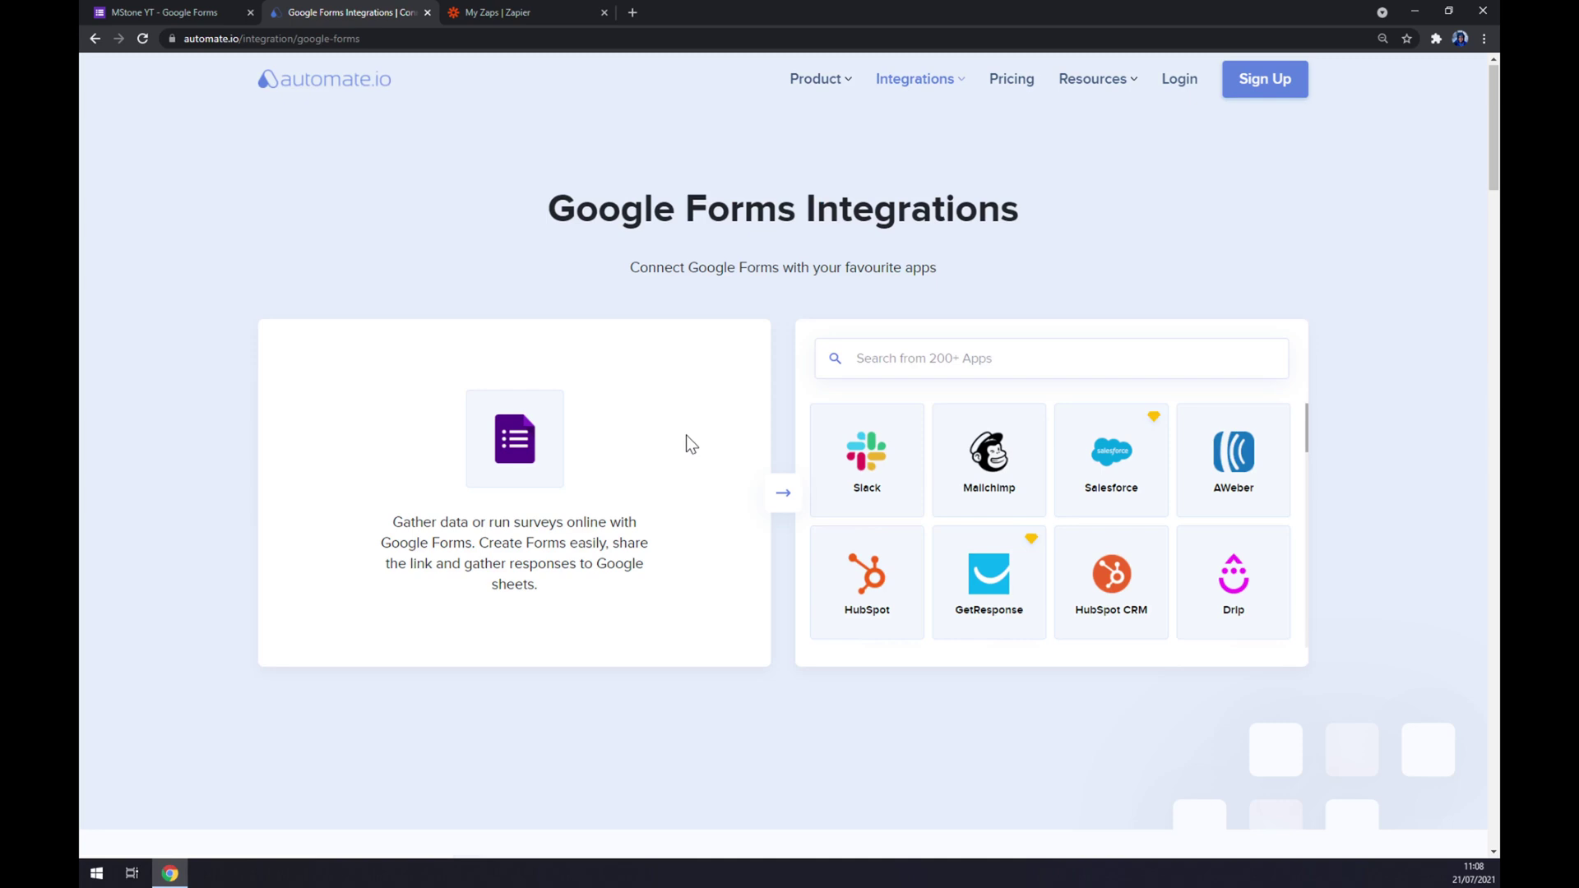
- Search 'hubspot' and open the Google Forms and HubSpot integration page
left_click(1279, 362)
type("hubspot")
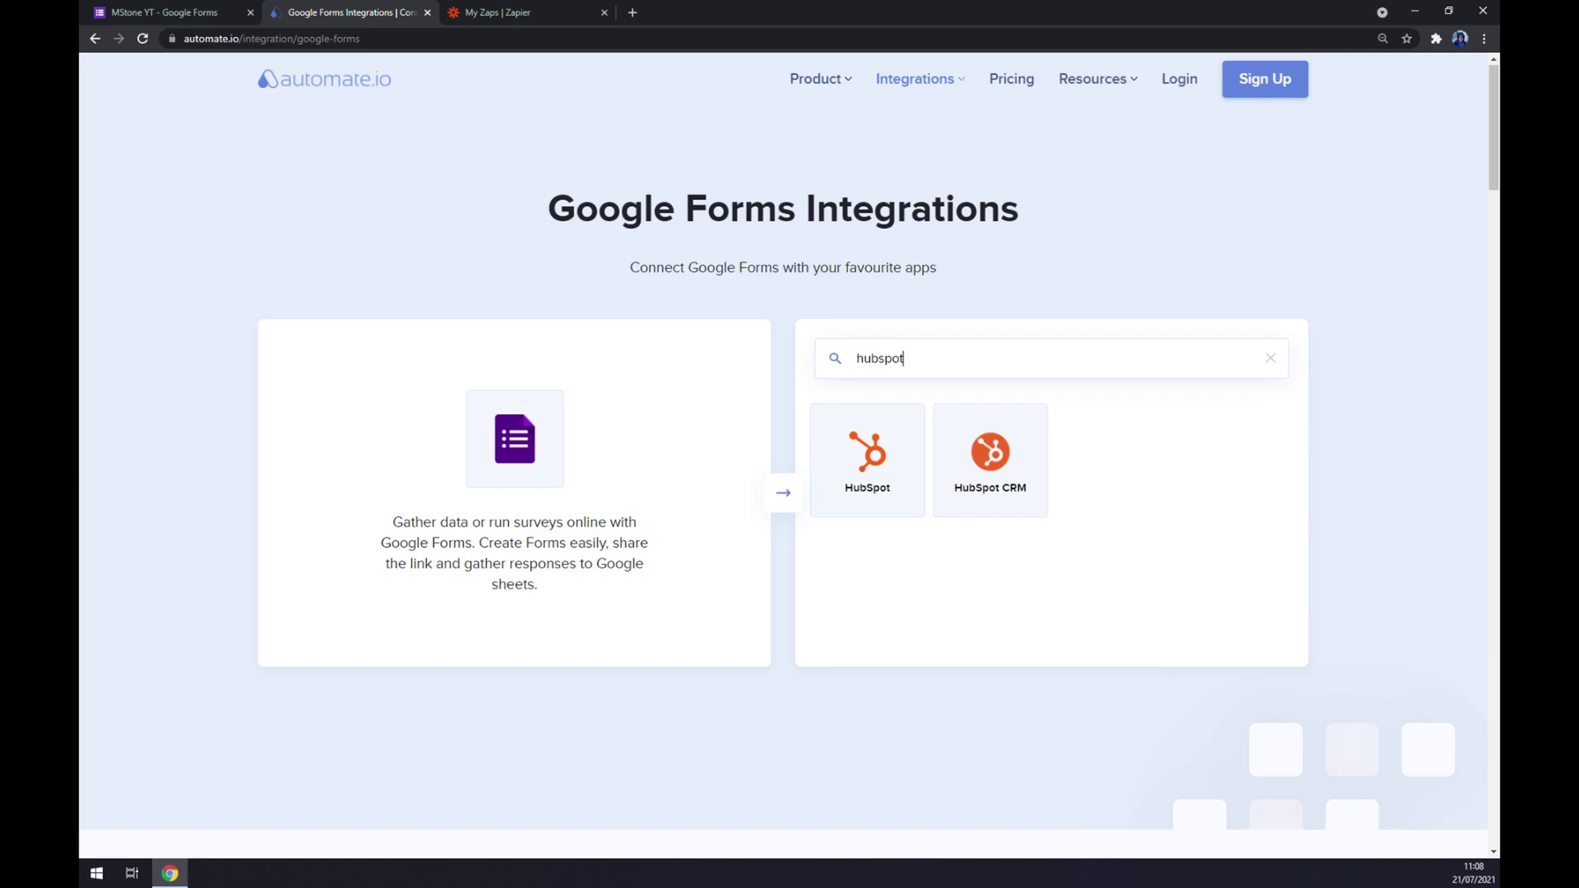
left_click(860, 465)
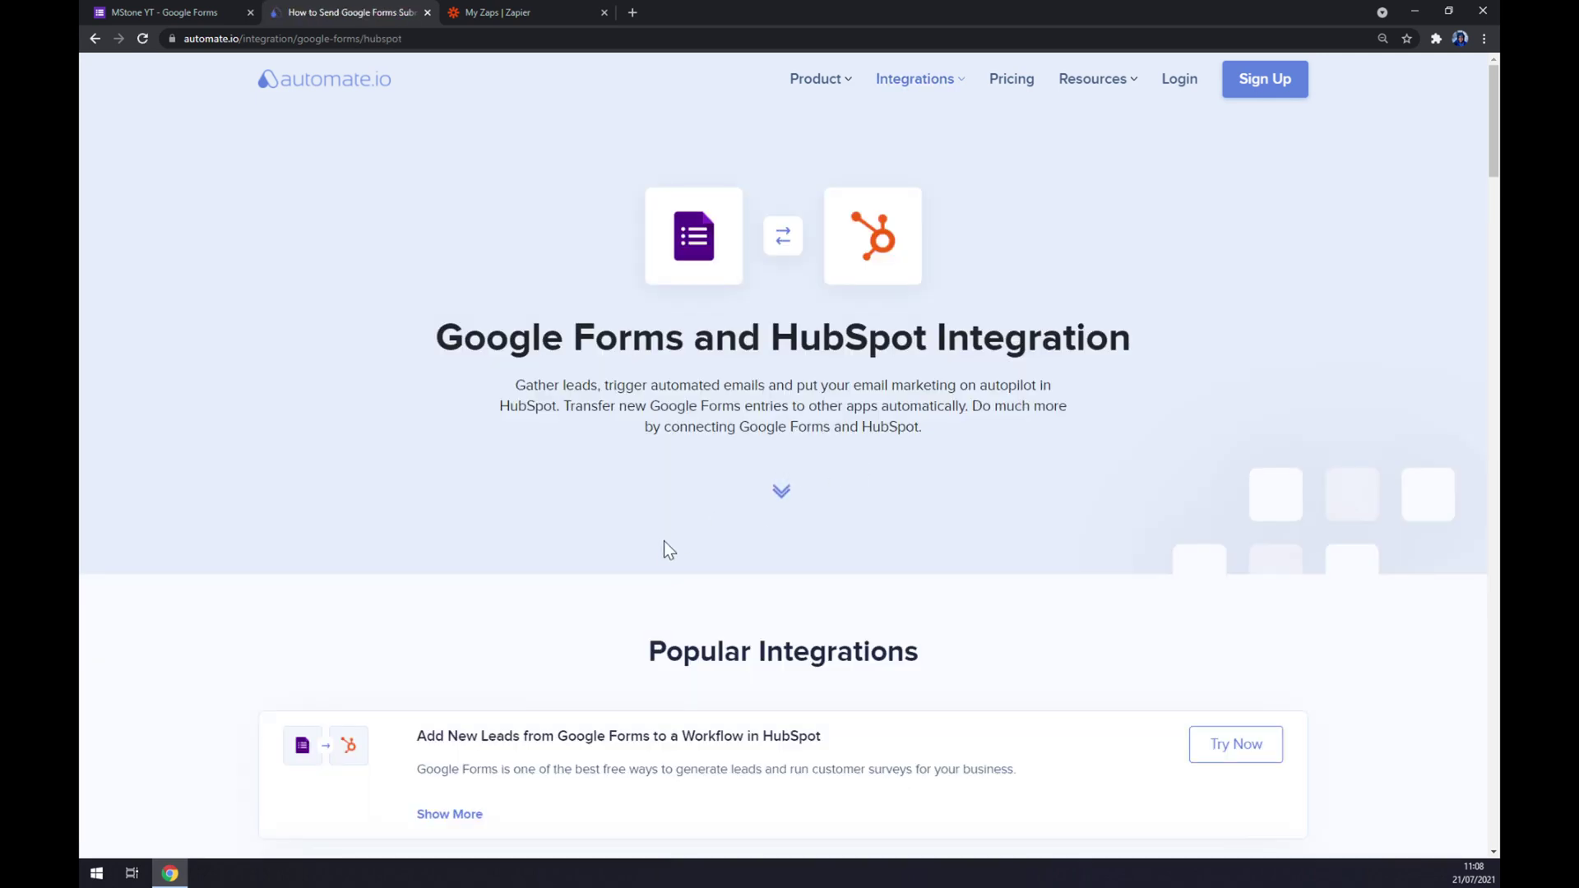
- Scroll down to the 'Create your own Integration' trigger and action lists
scroll(680, 531, "down", 4)
scroll(585, 334, "down", 2)
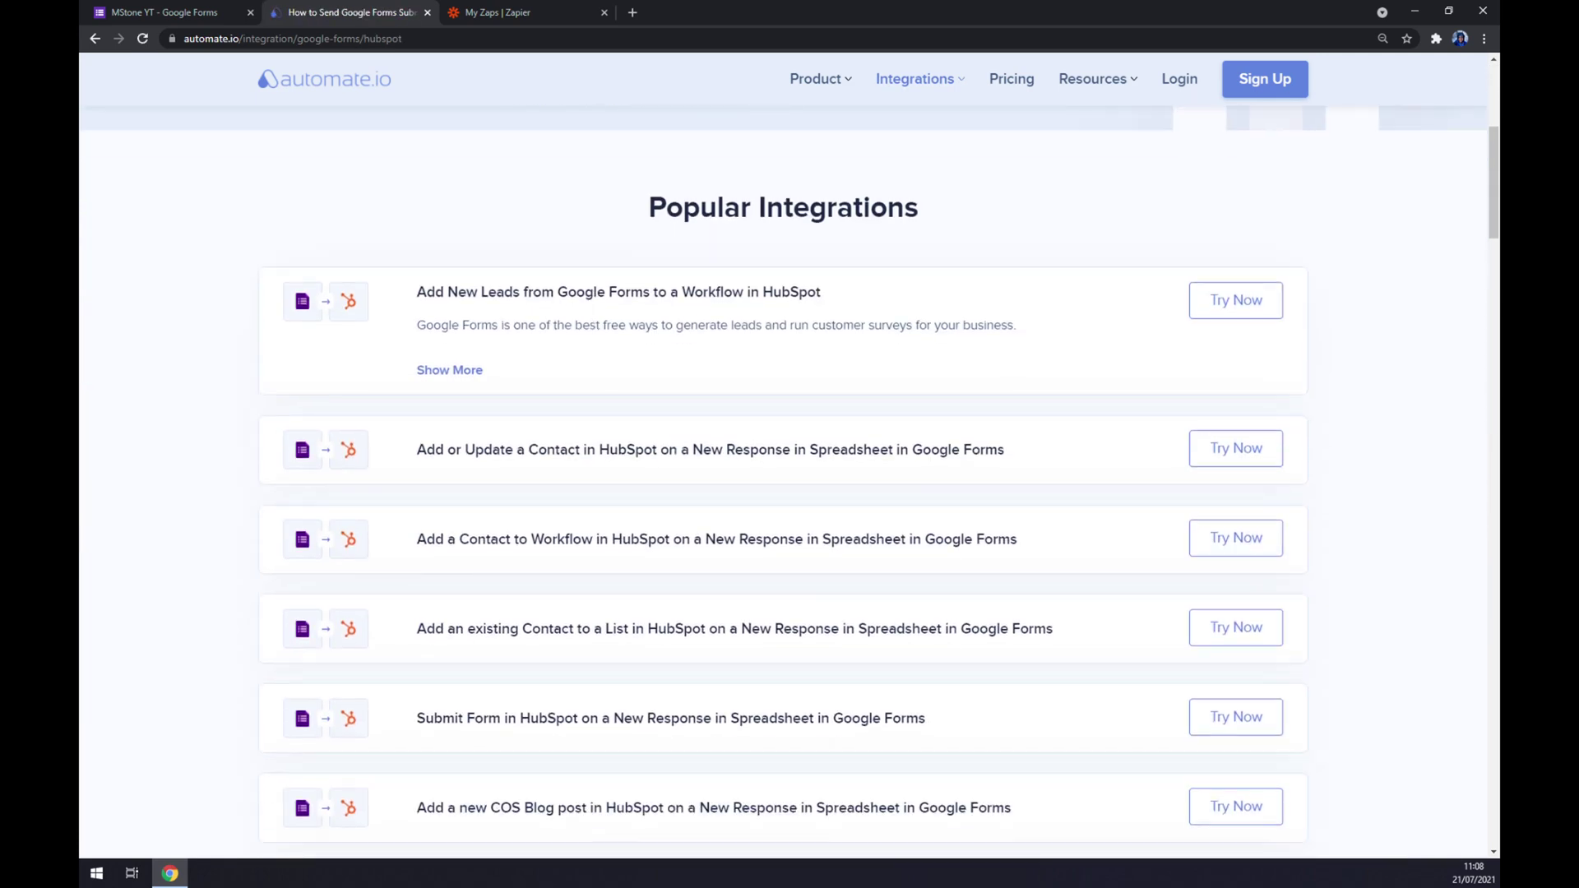
scroll(584, 330, "down", 4)
scroll(584, 329, "up", 8)
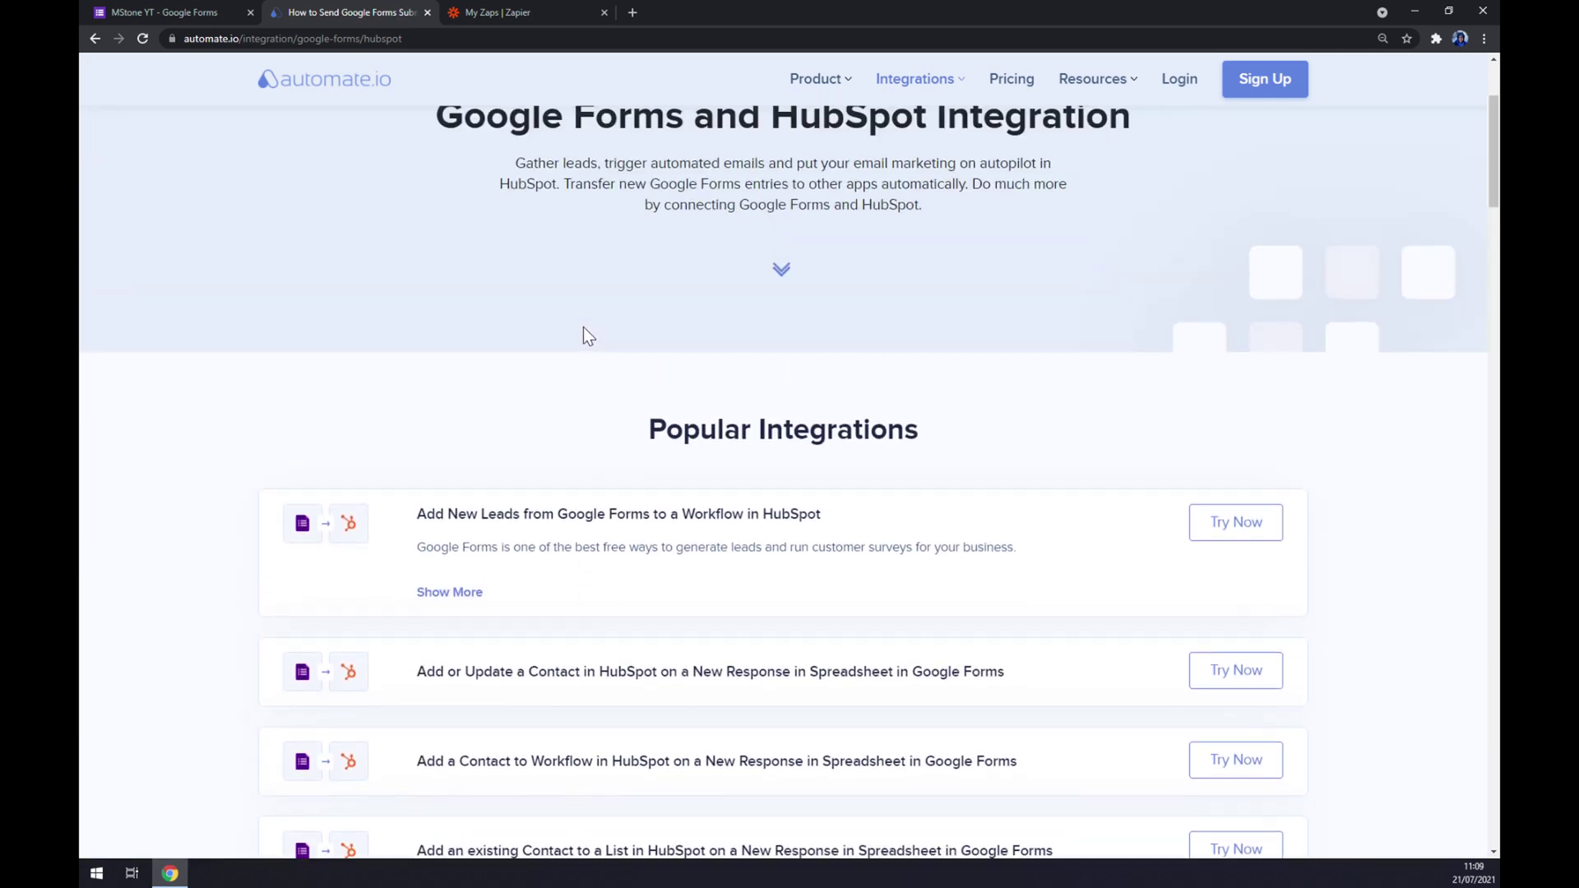
scroll(585, 323, "down", 3)
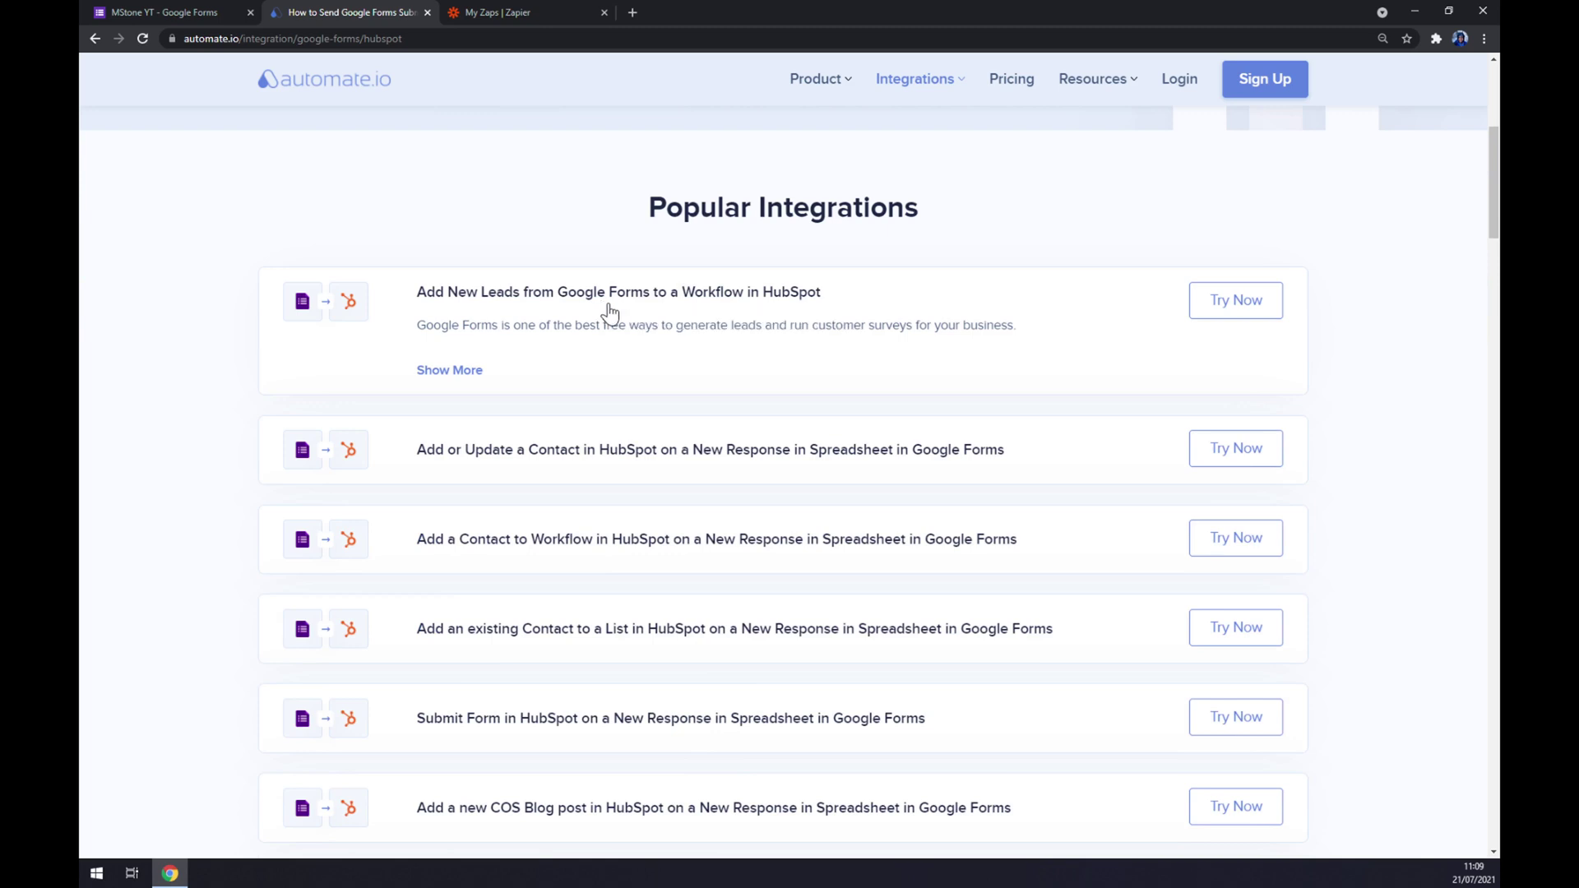
scroll(605, 306, "down", 9)
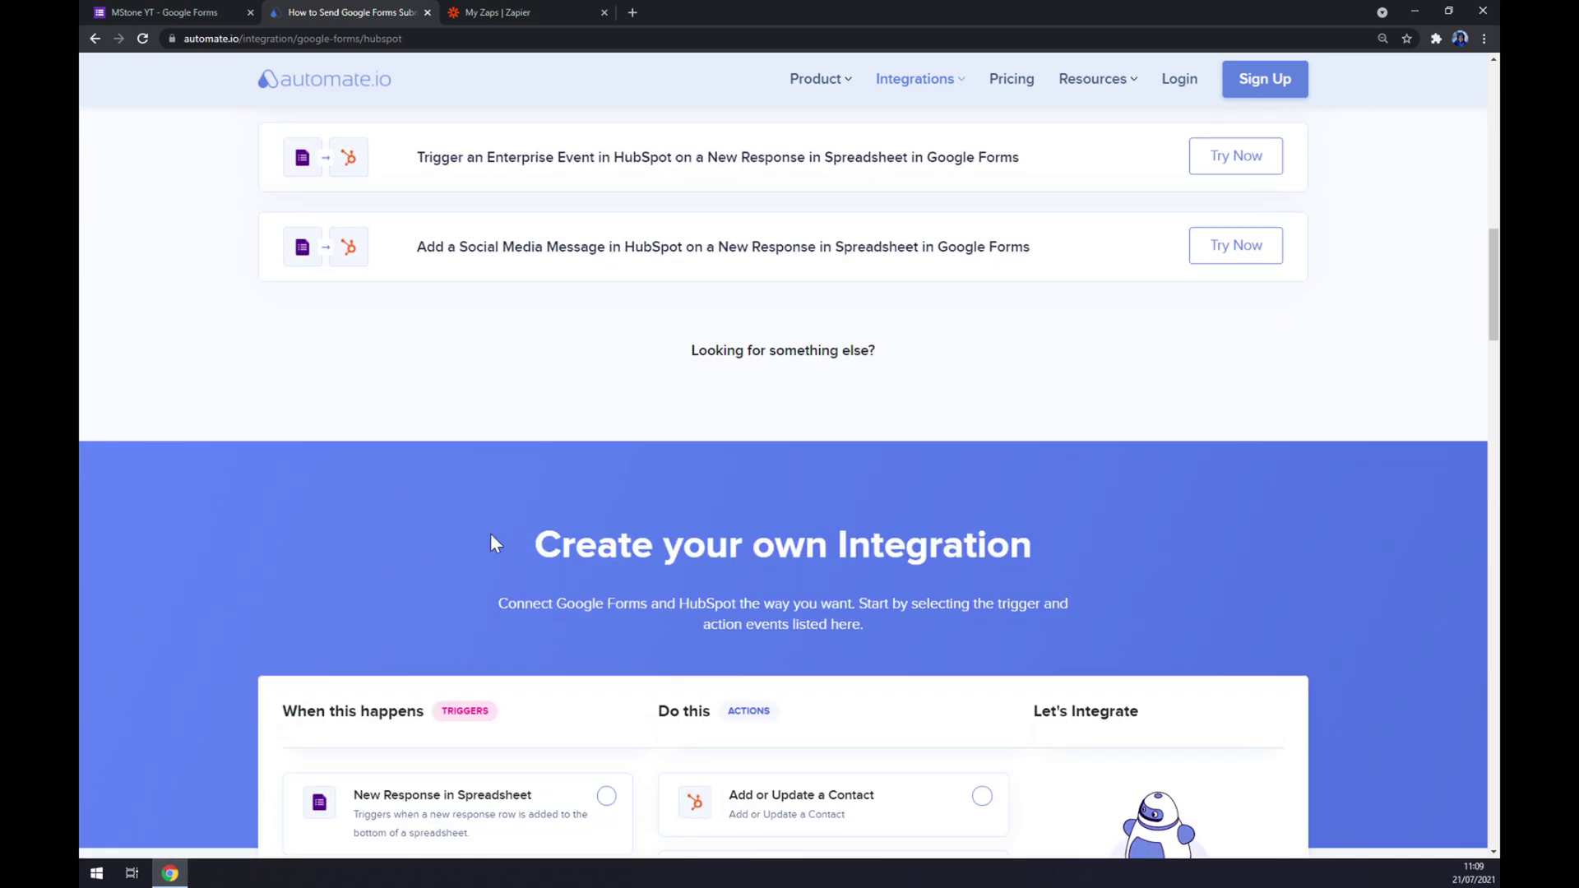
left_click_drag(508, 543, 1020, 535)
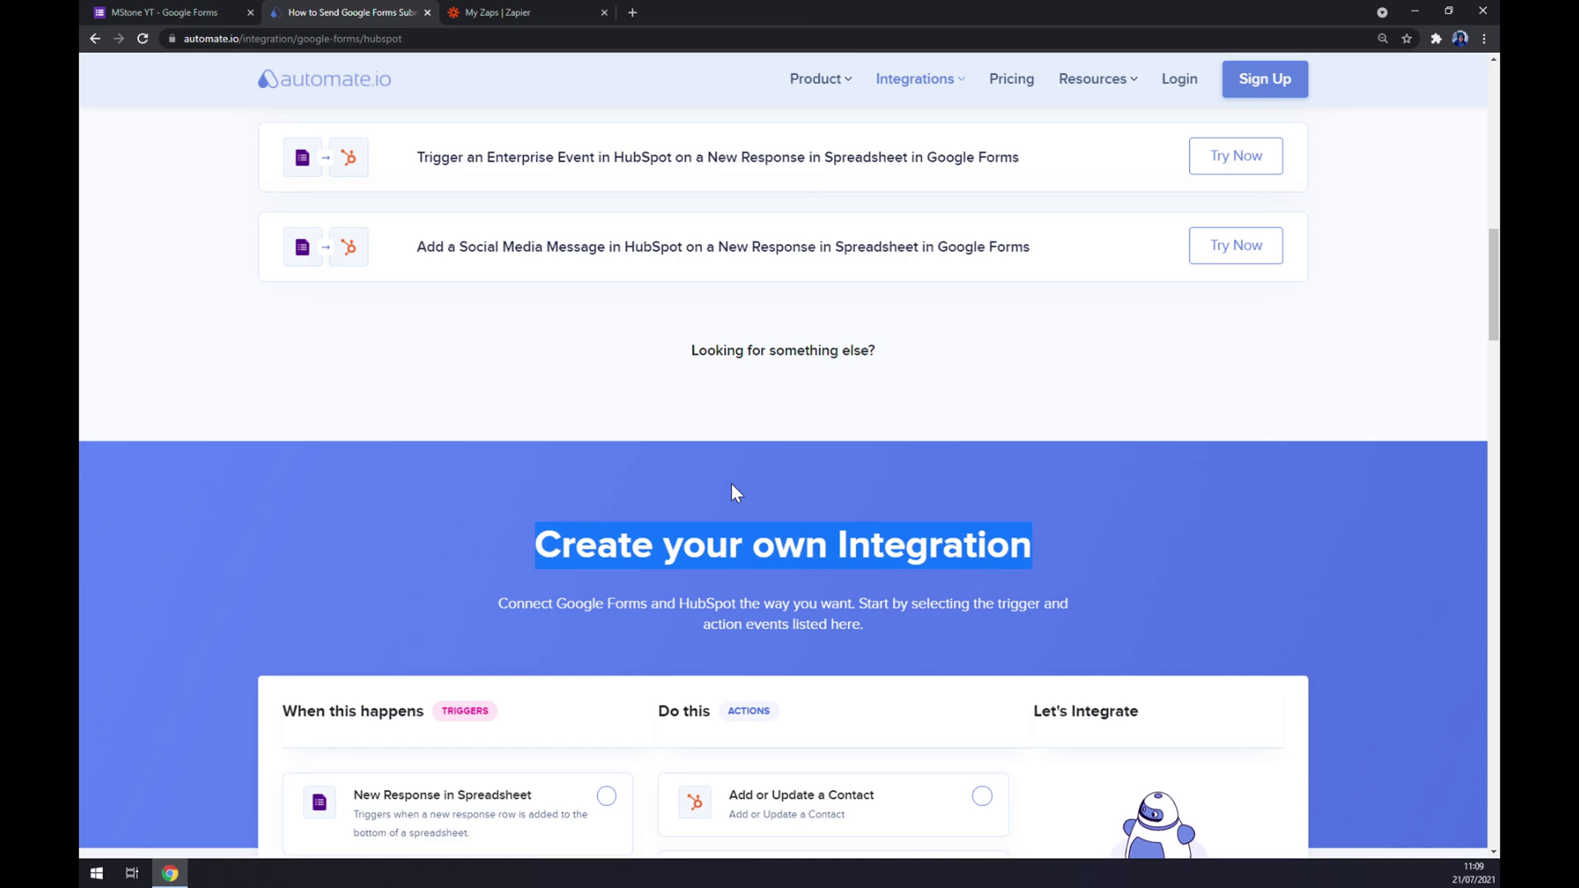
scroll(733, 485, "down", 5)
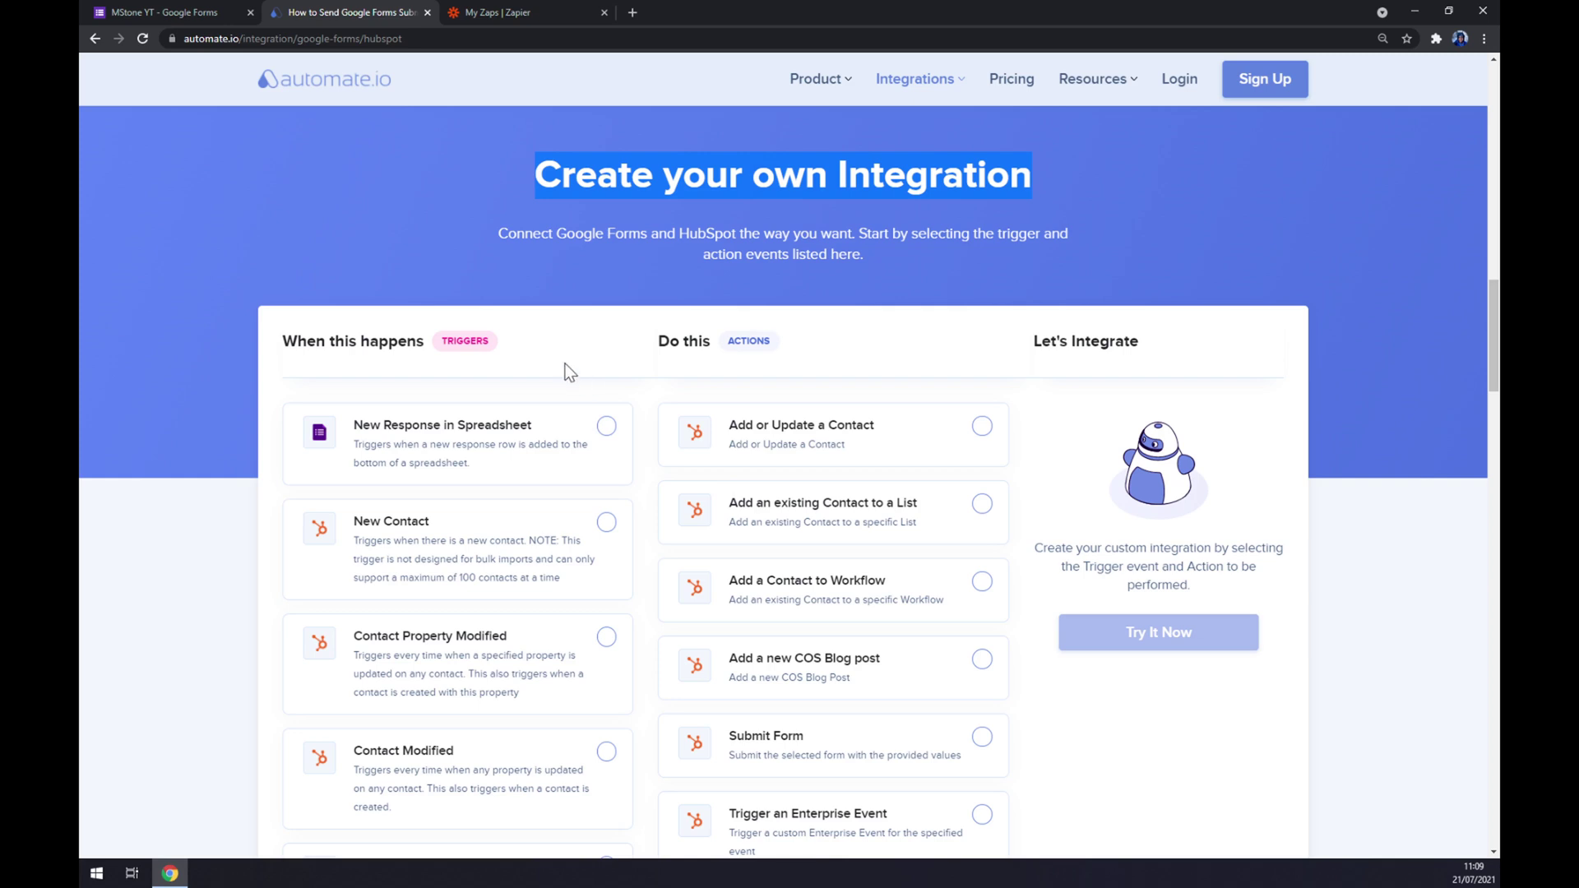
- Pair the New Response in Spreadsheet trigger with Add or Update a Contact and choose Try It Now
left_click_drag(569, 366, 457, 355)
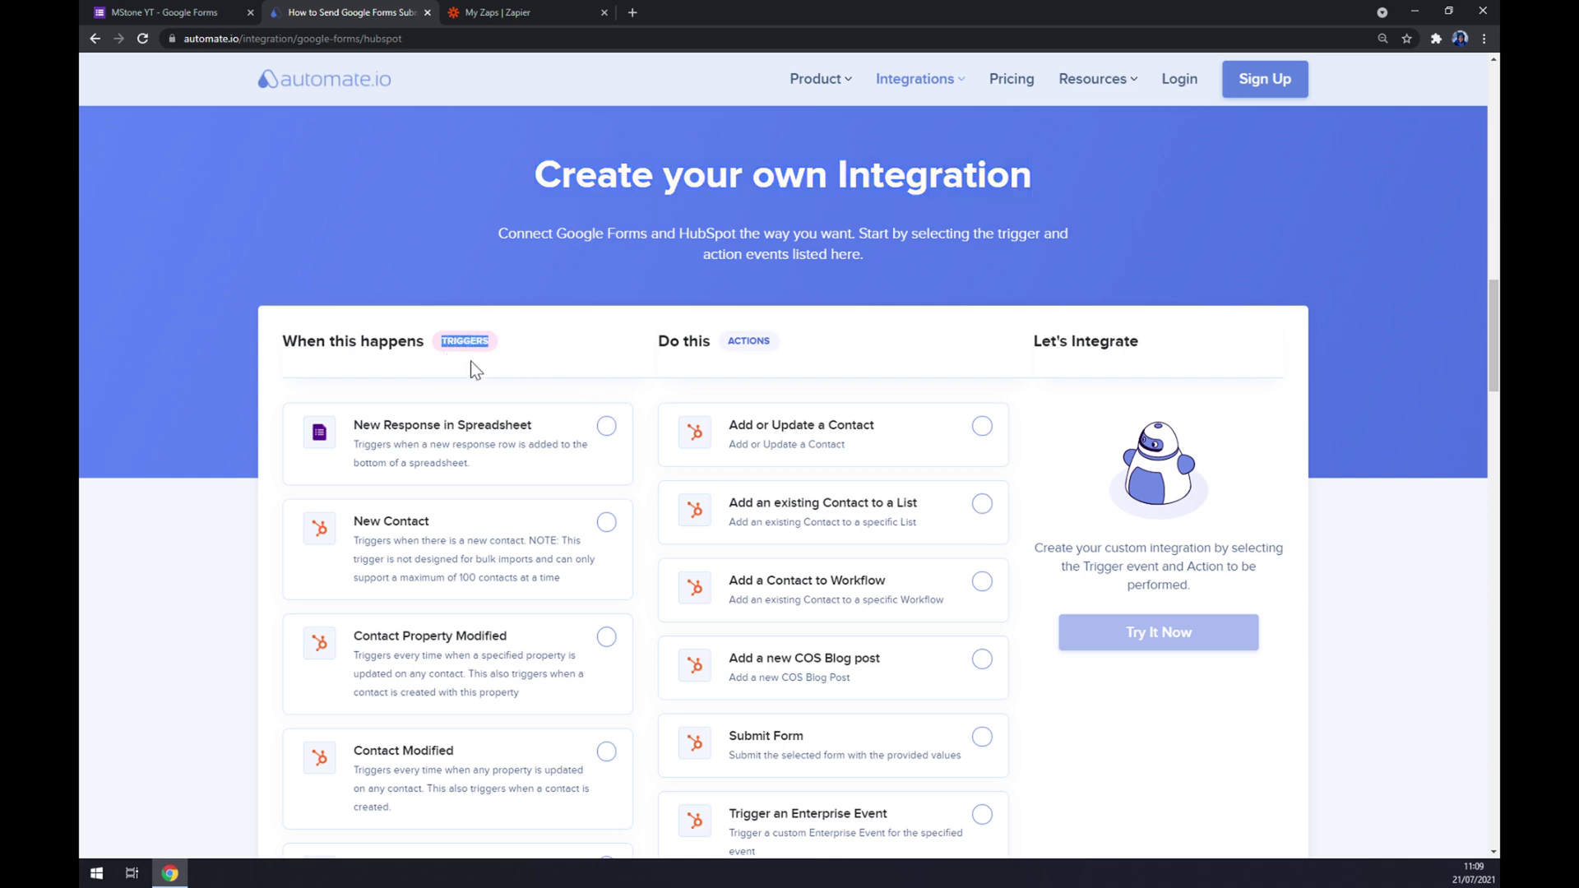
left_click(517, 456)
scroll(630, 377, "down", 4)
scroll(646, 378, "up", 2)
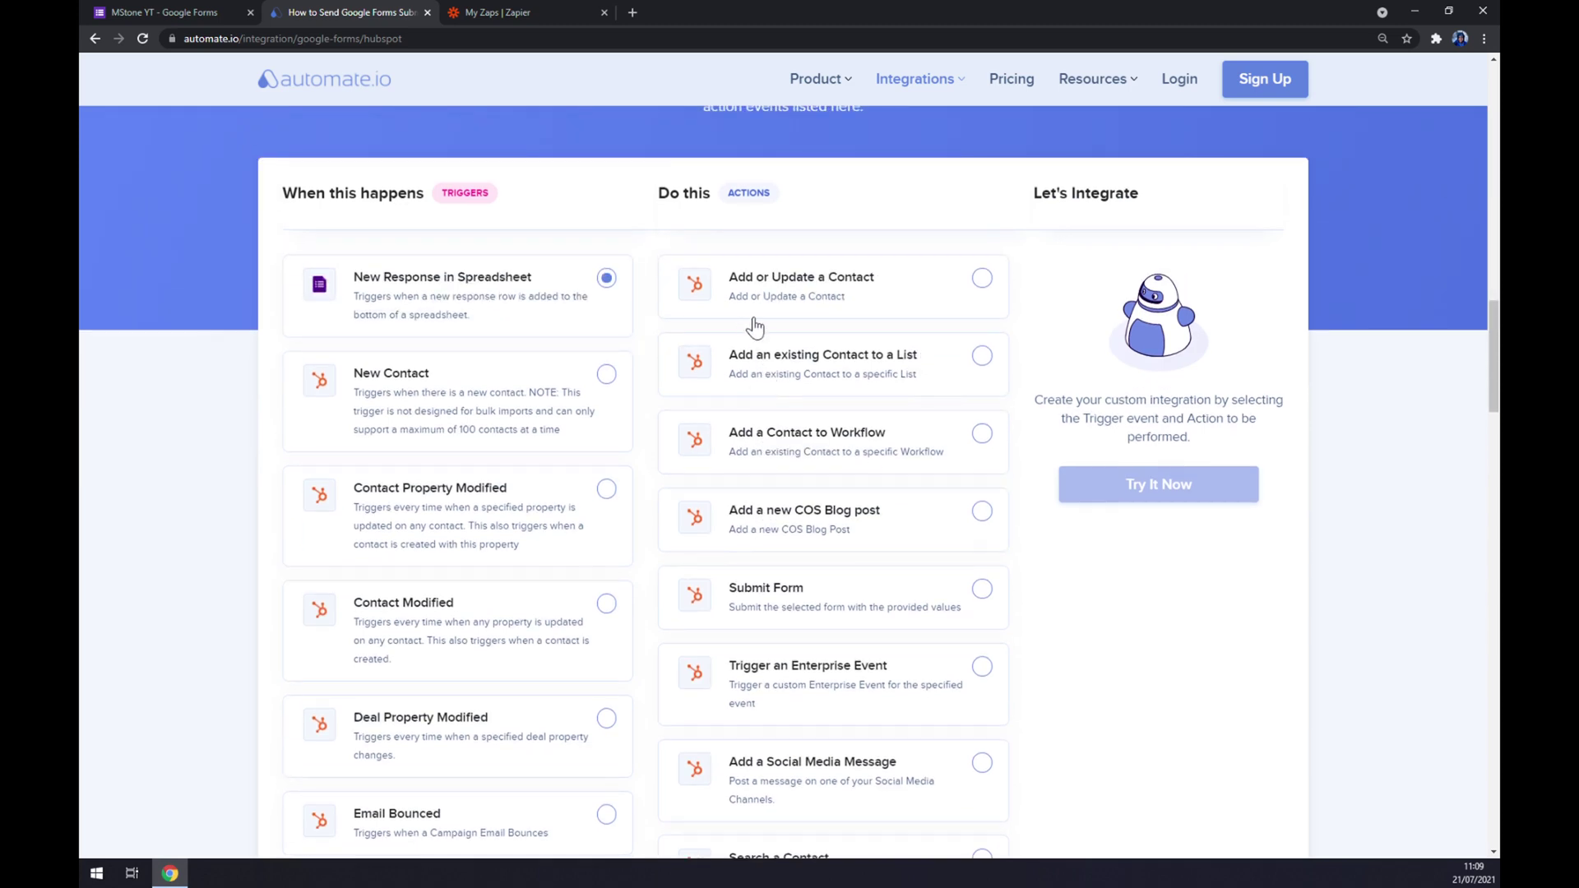
scroll(755, 327, "down", 1)
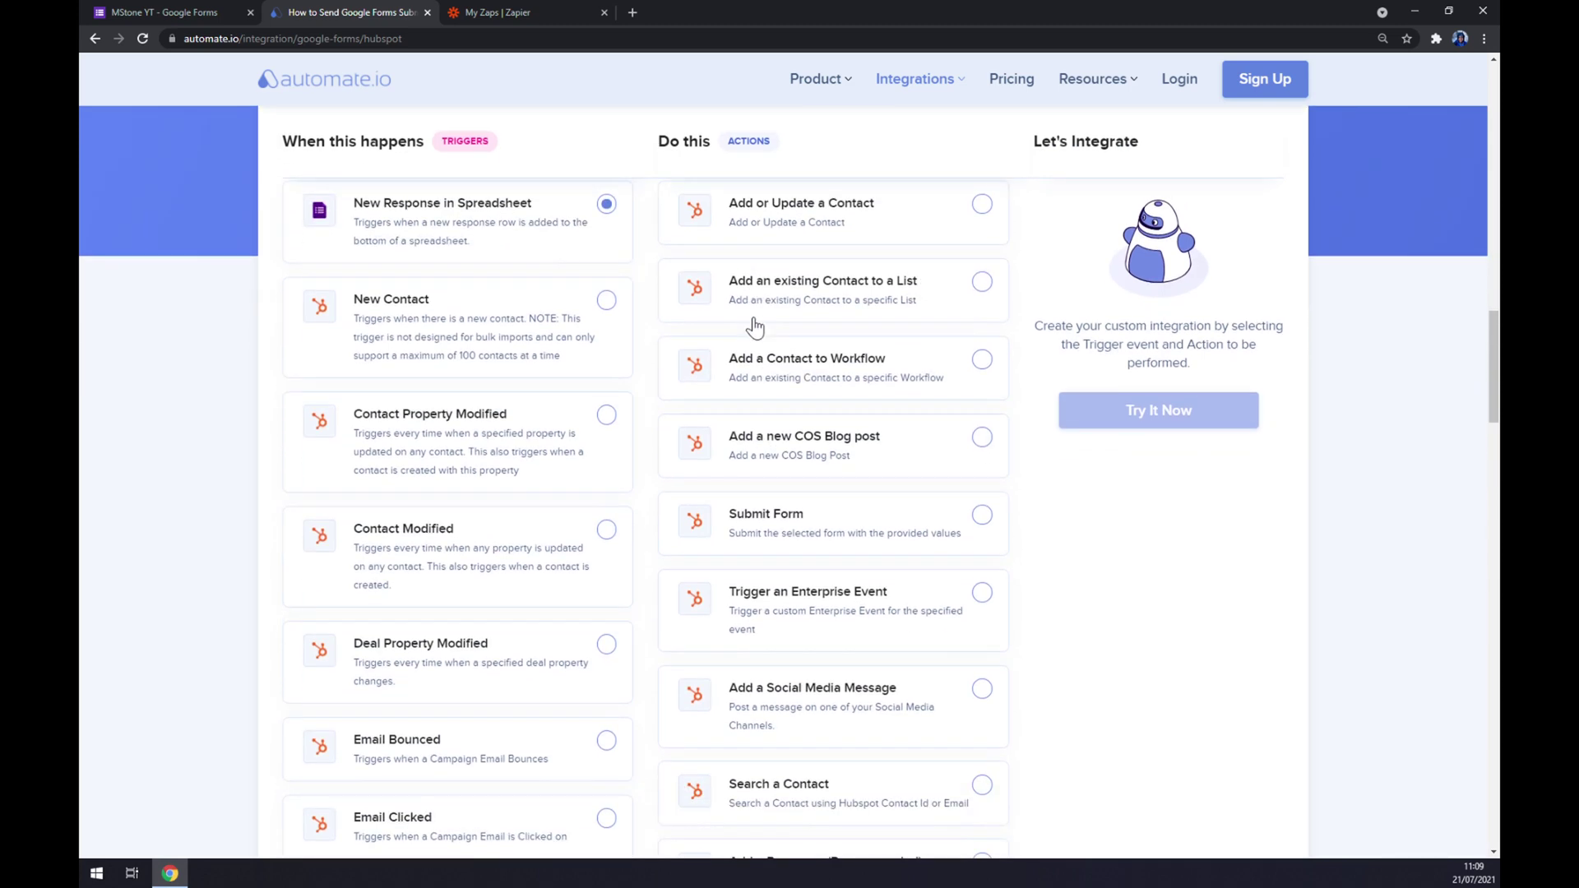
scroll(796, 322, "up", 1)
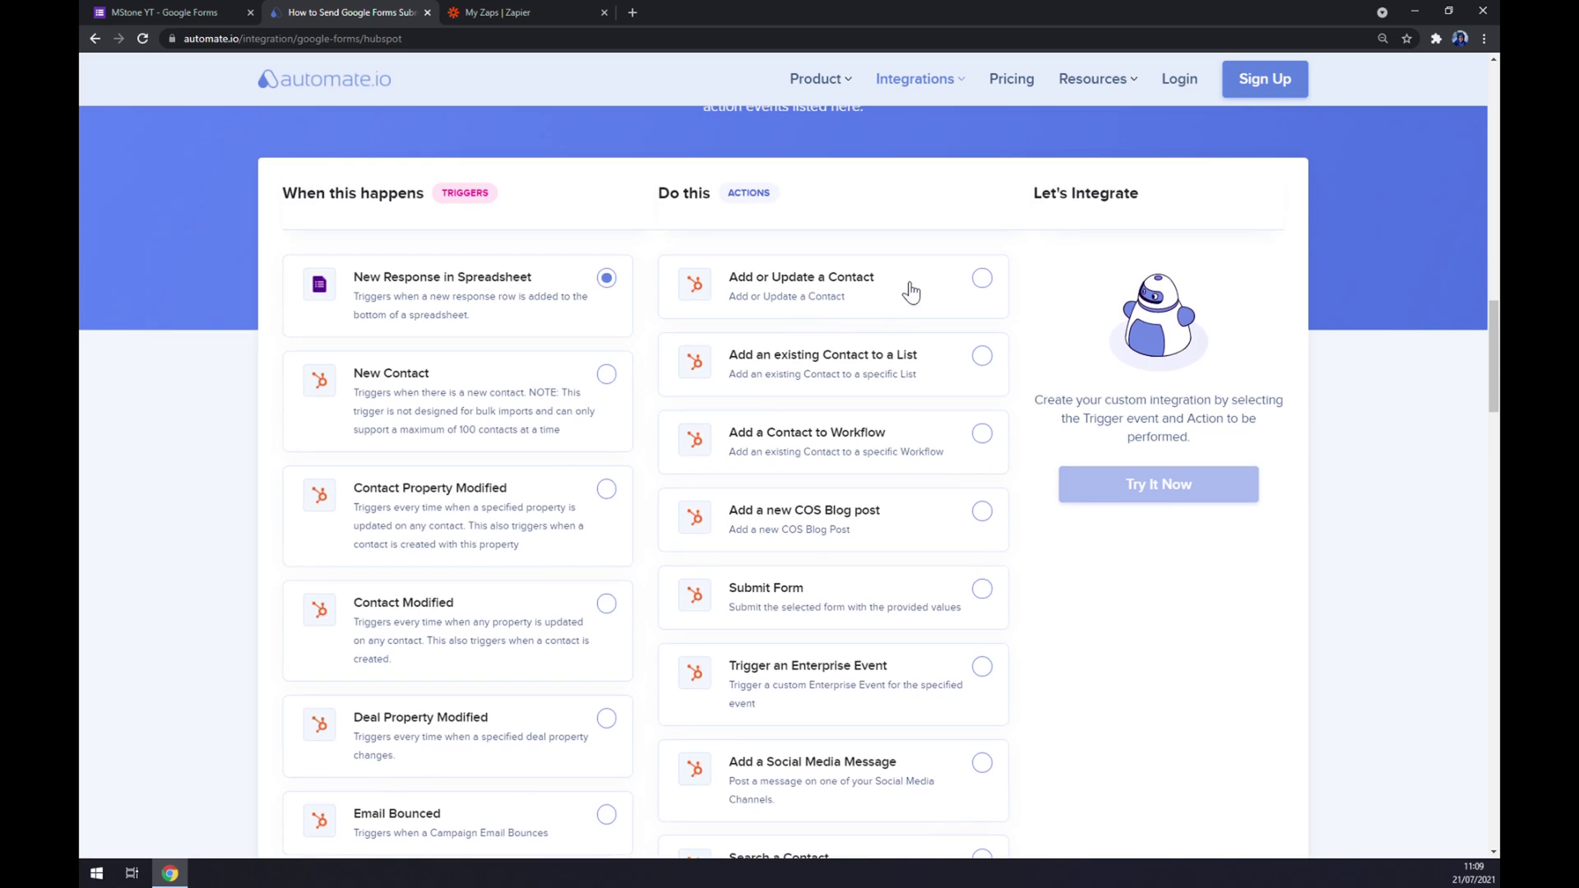
scroll(910, 292, "down", 5)
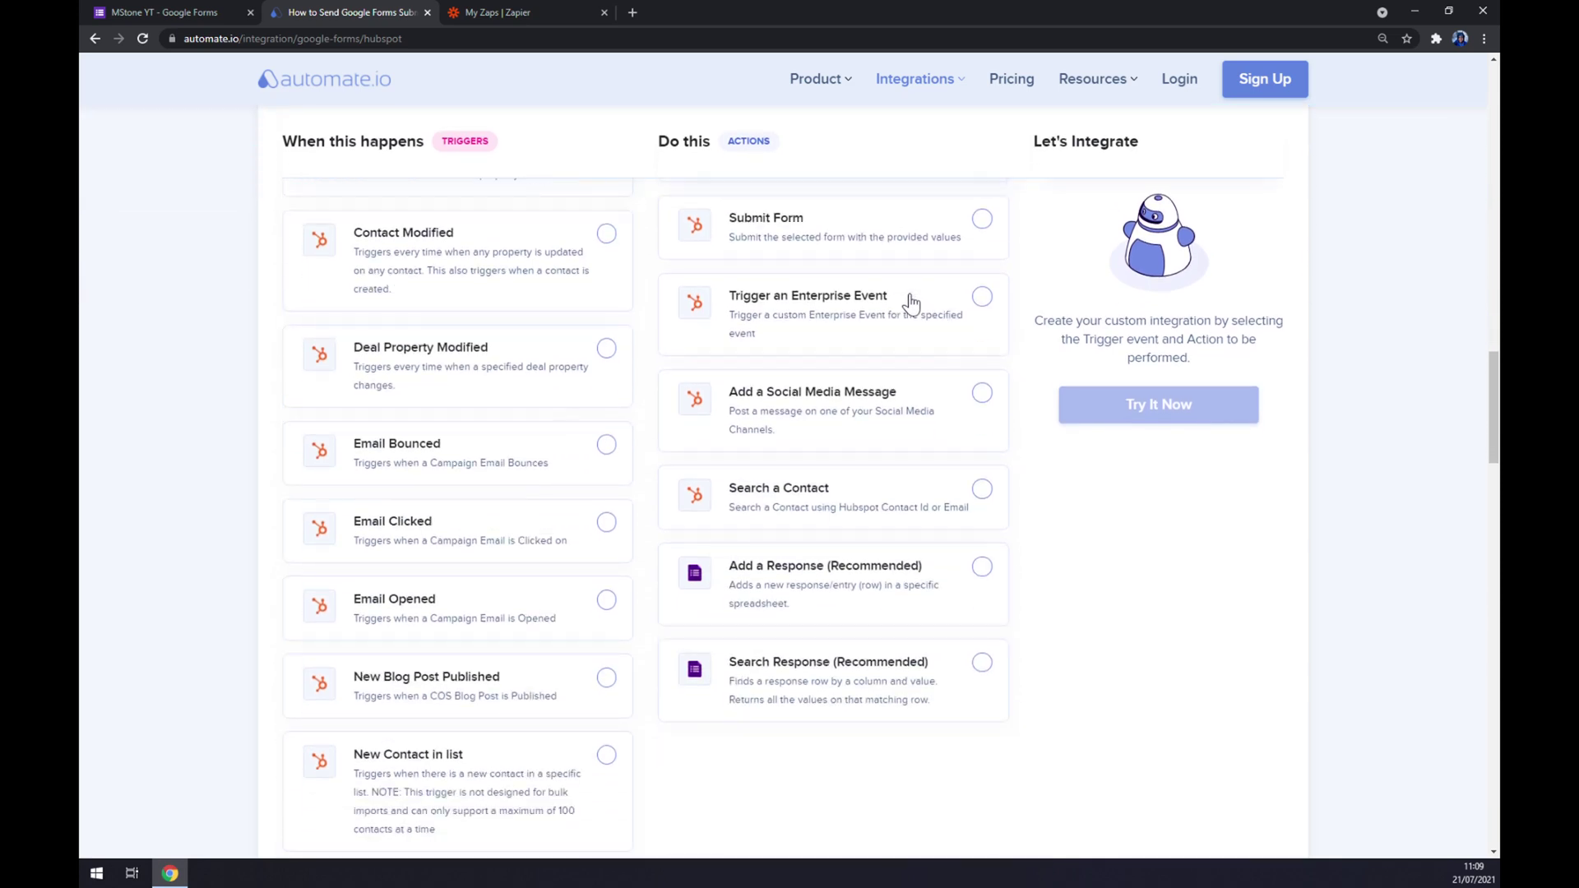
scroll(904, 304, "up", 5)
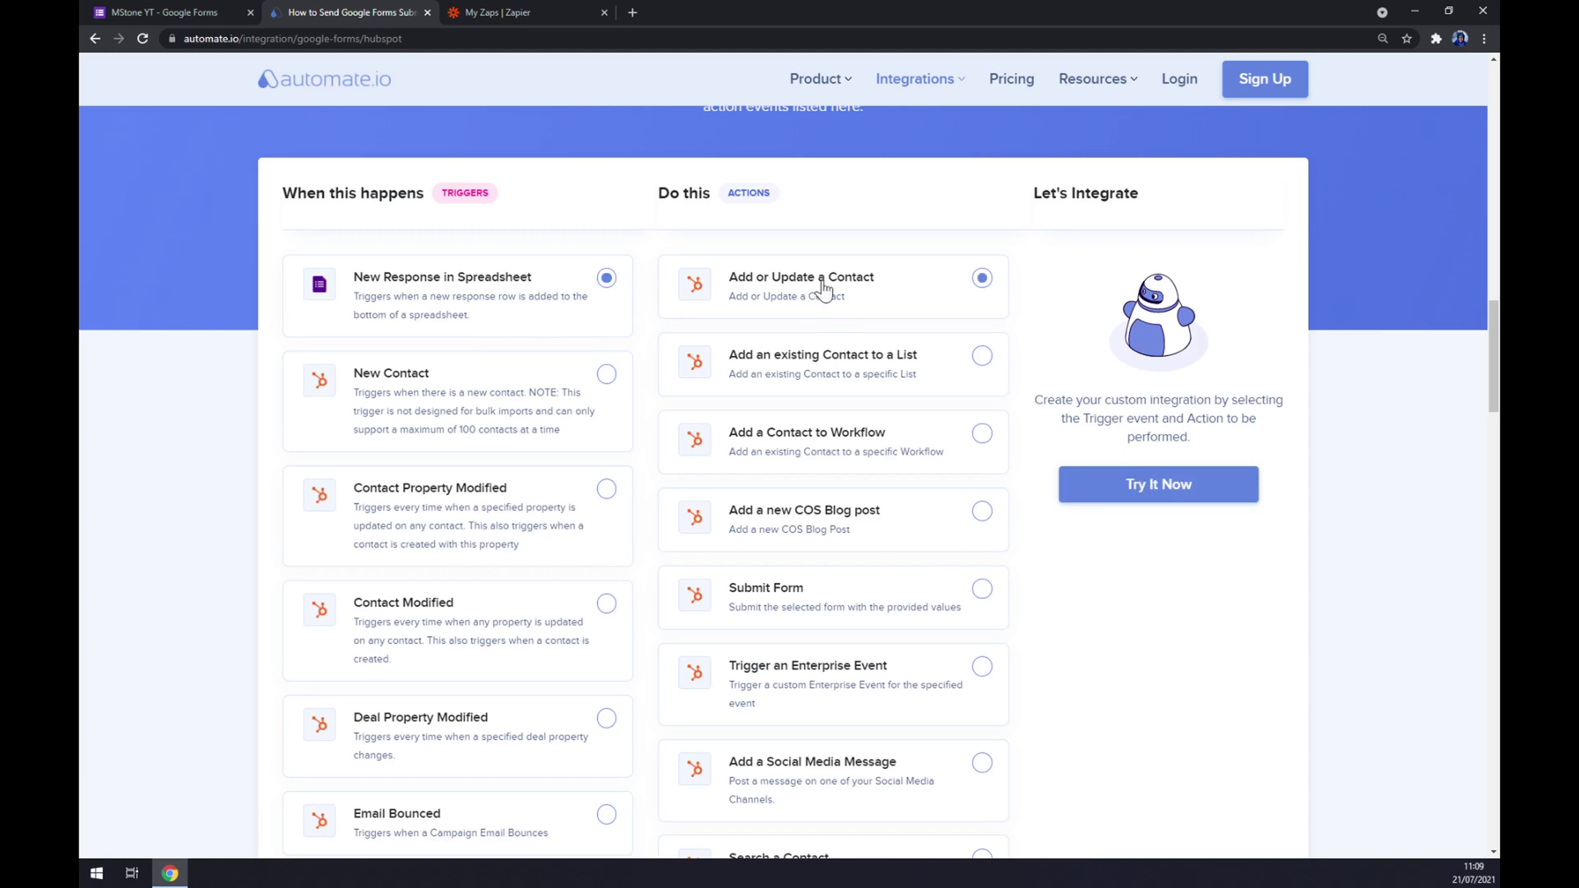
left_click(1150, 495)
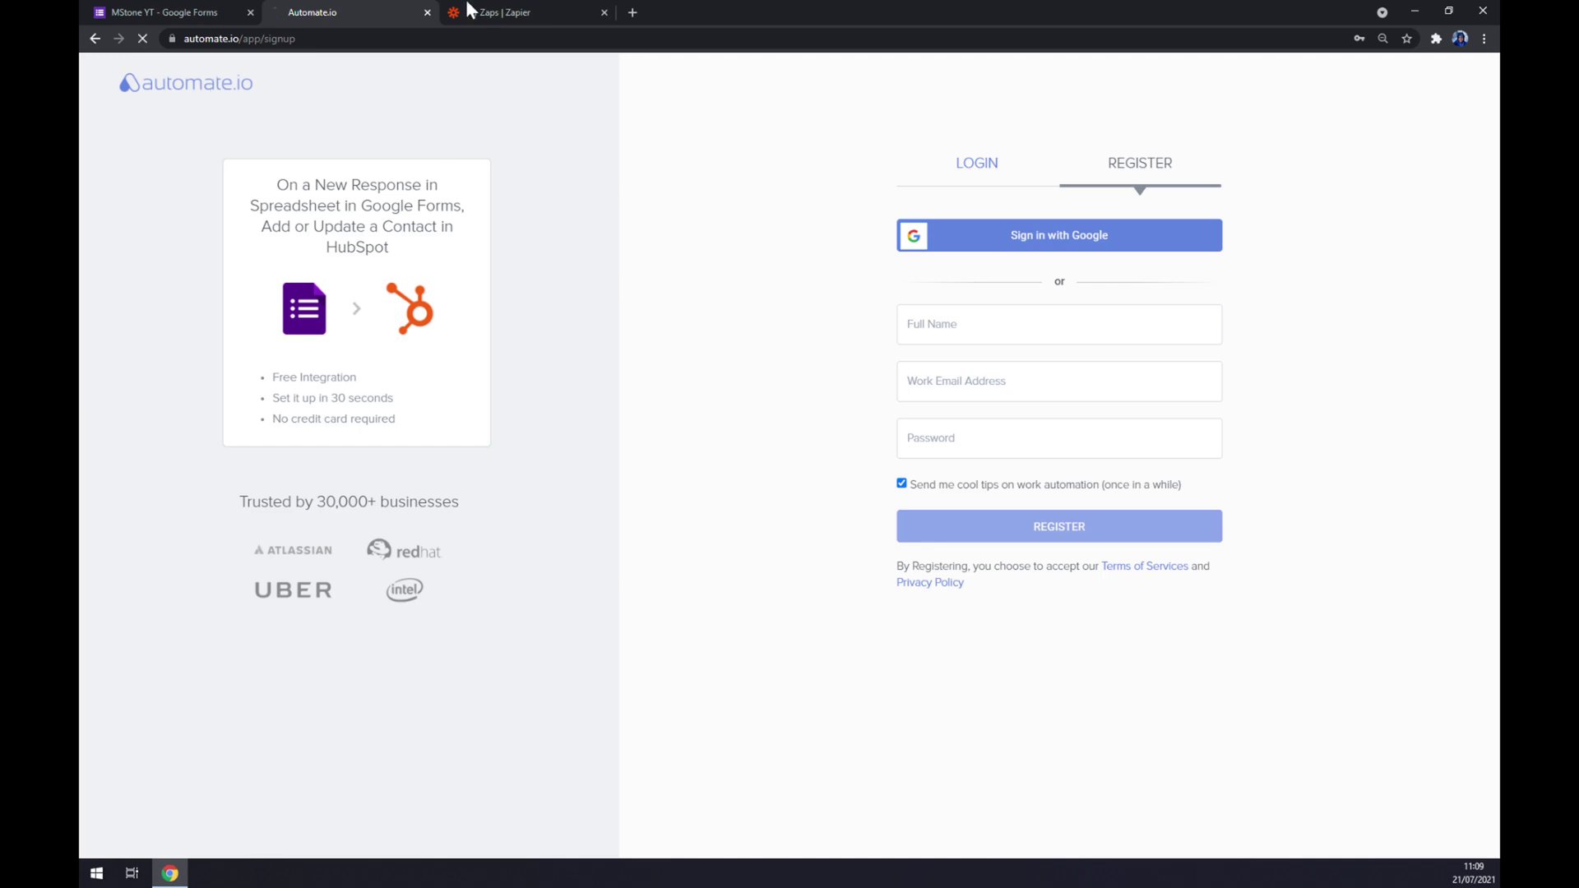
- Switch to the Zapier tab showing the zaps in the Home folder
left_click(528, 11)
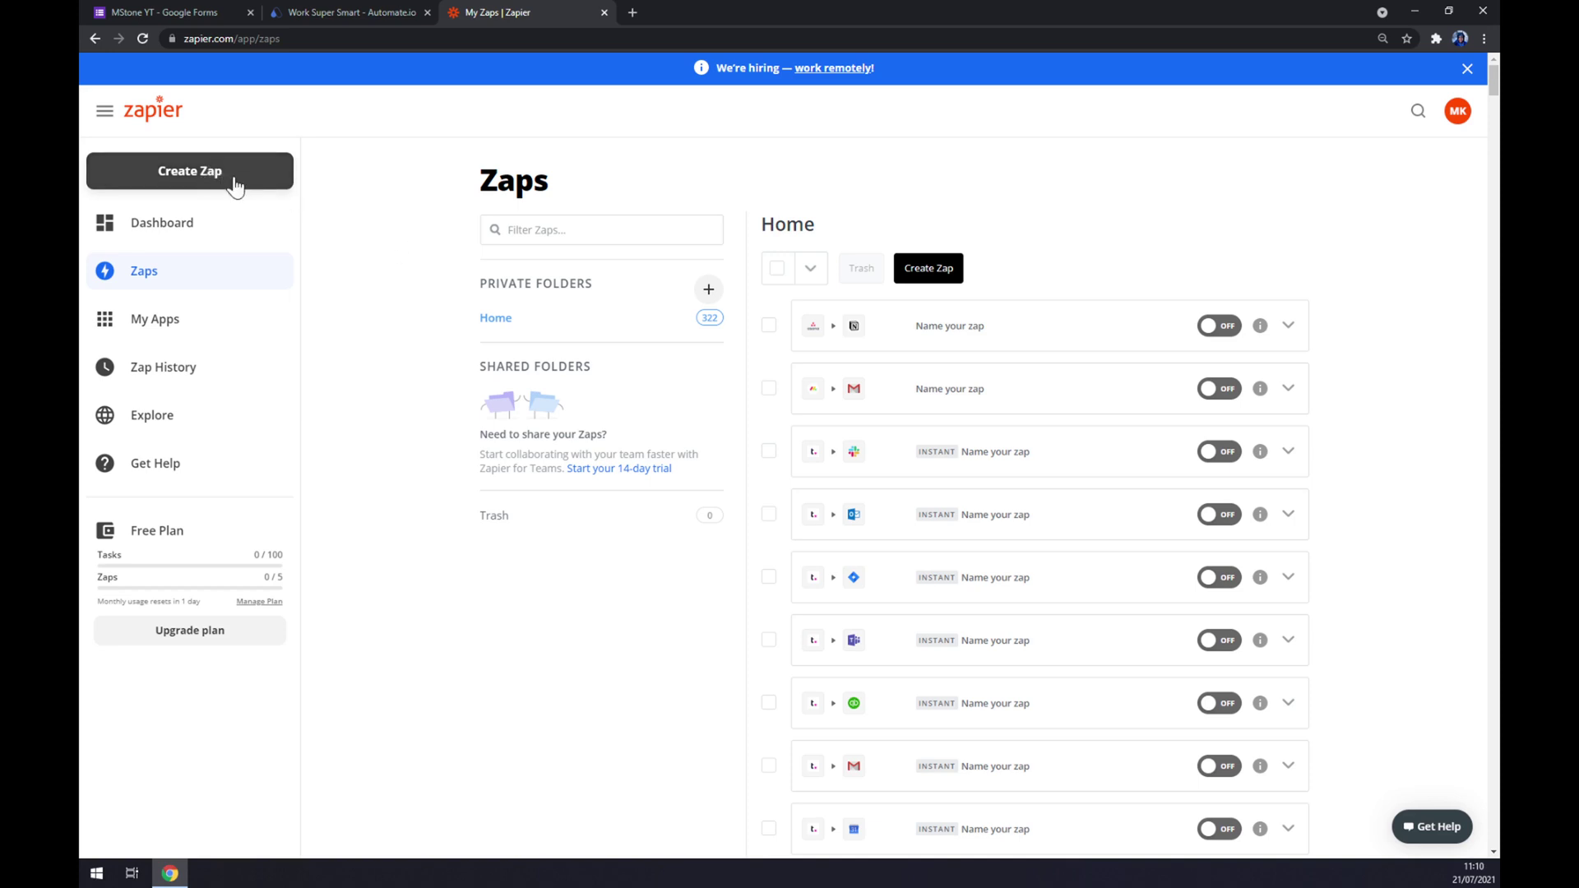
- Create a new zap and pick Google Forms as its trigger app via a 'form' search
left_click(264, 189)
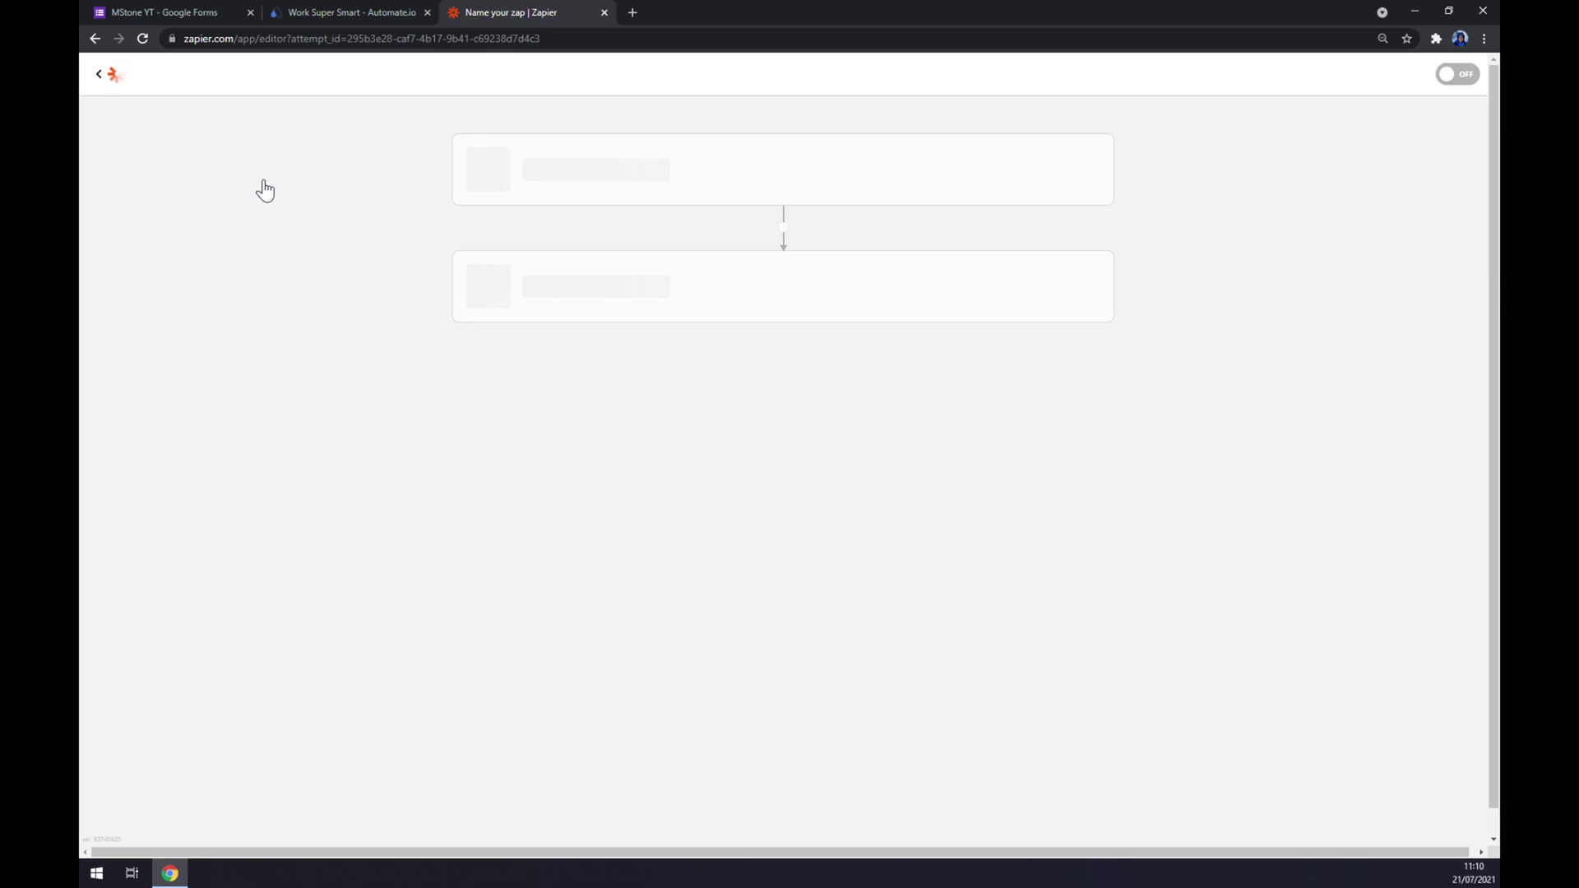
left_click(546, 218)
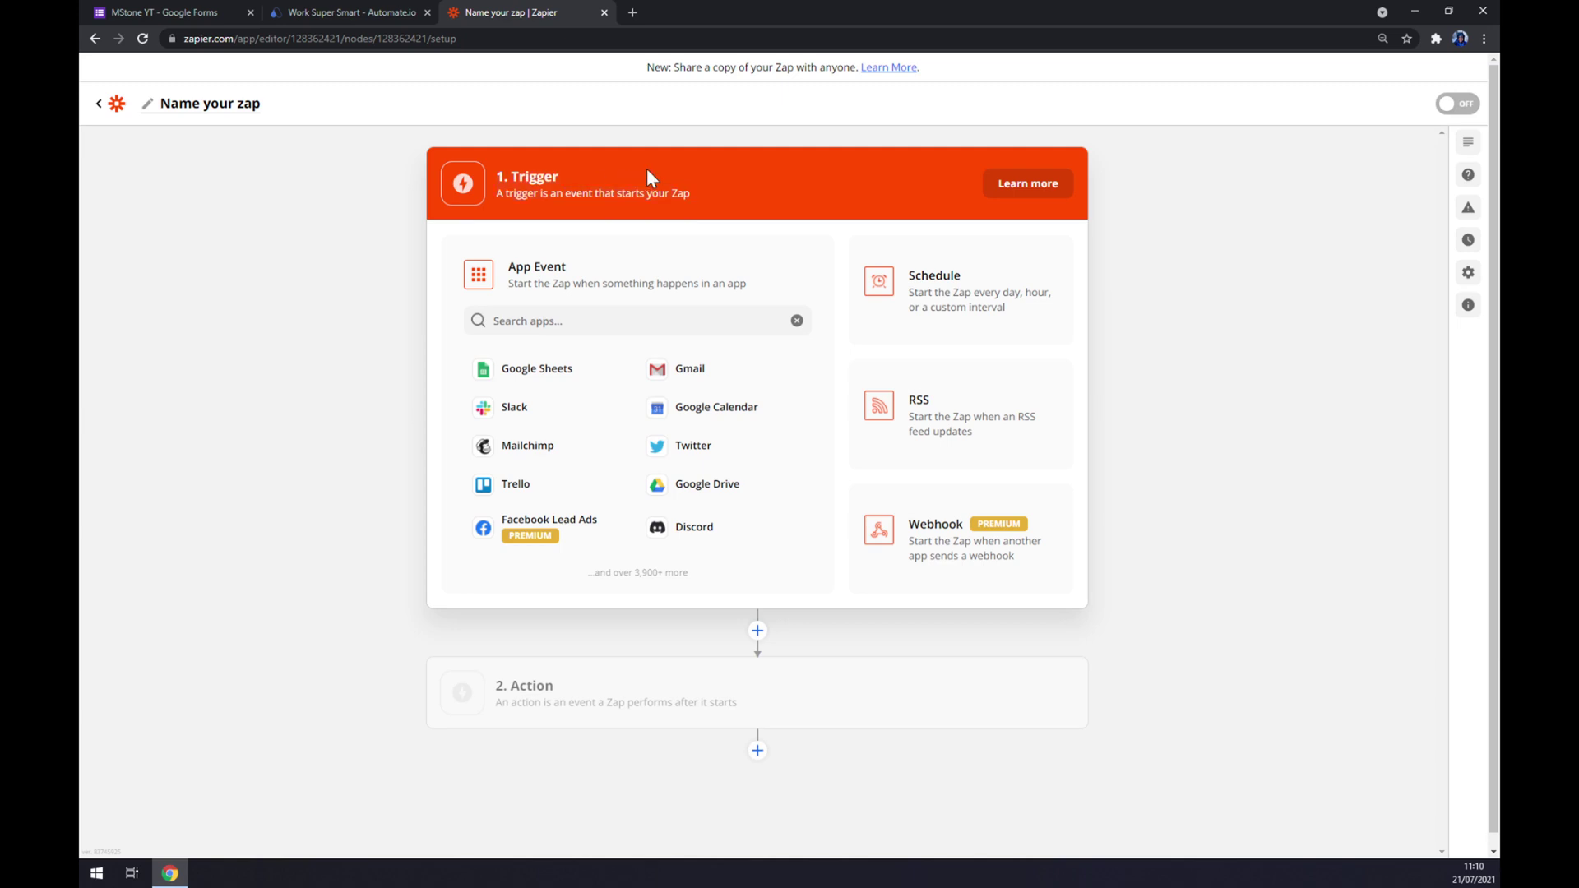
left_click(580, 321)
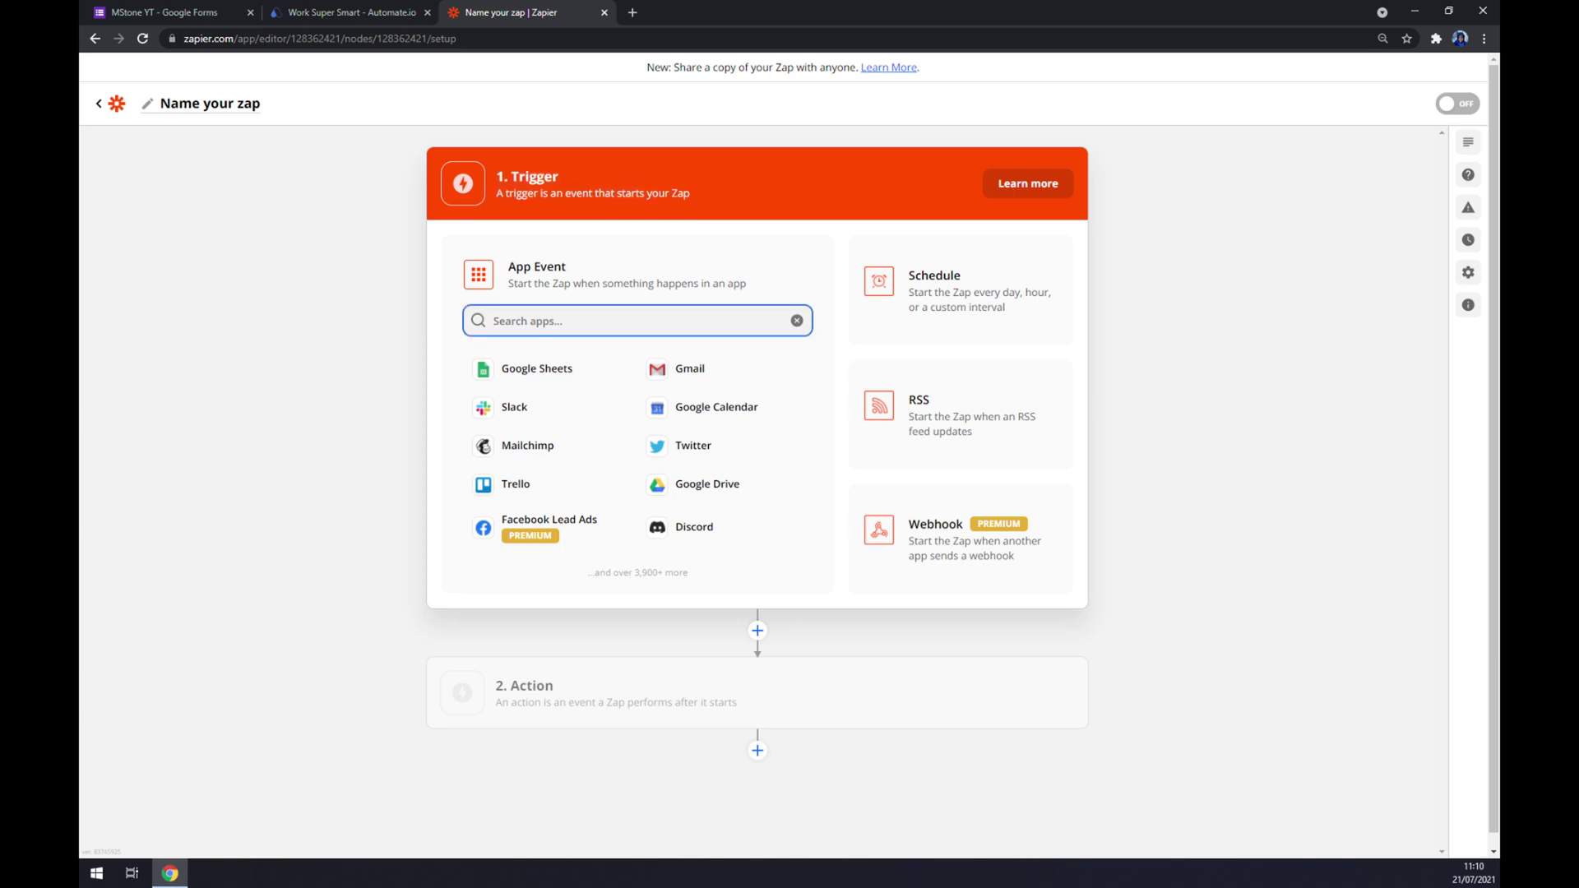
type("form")
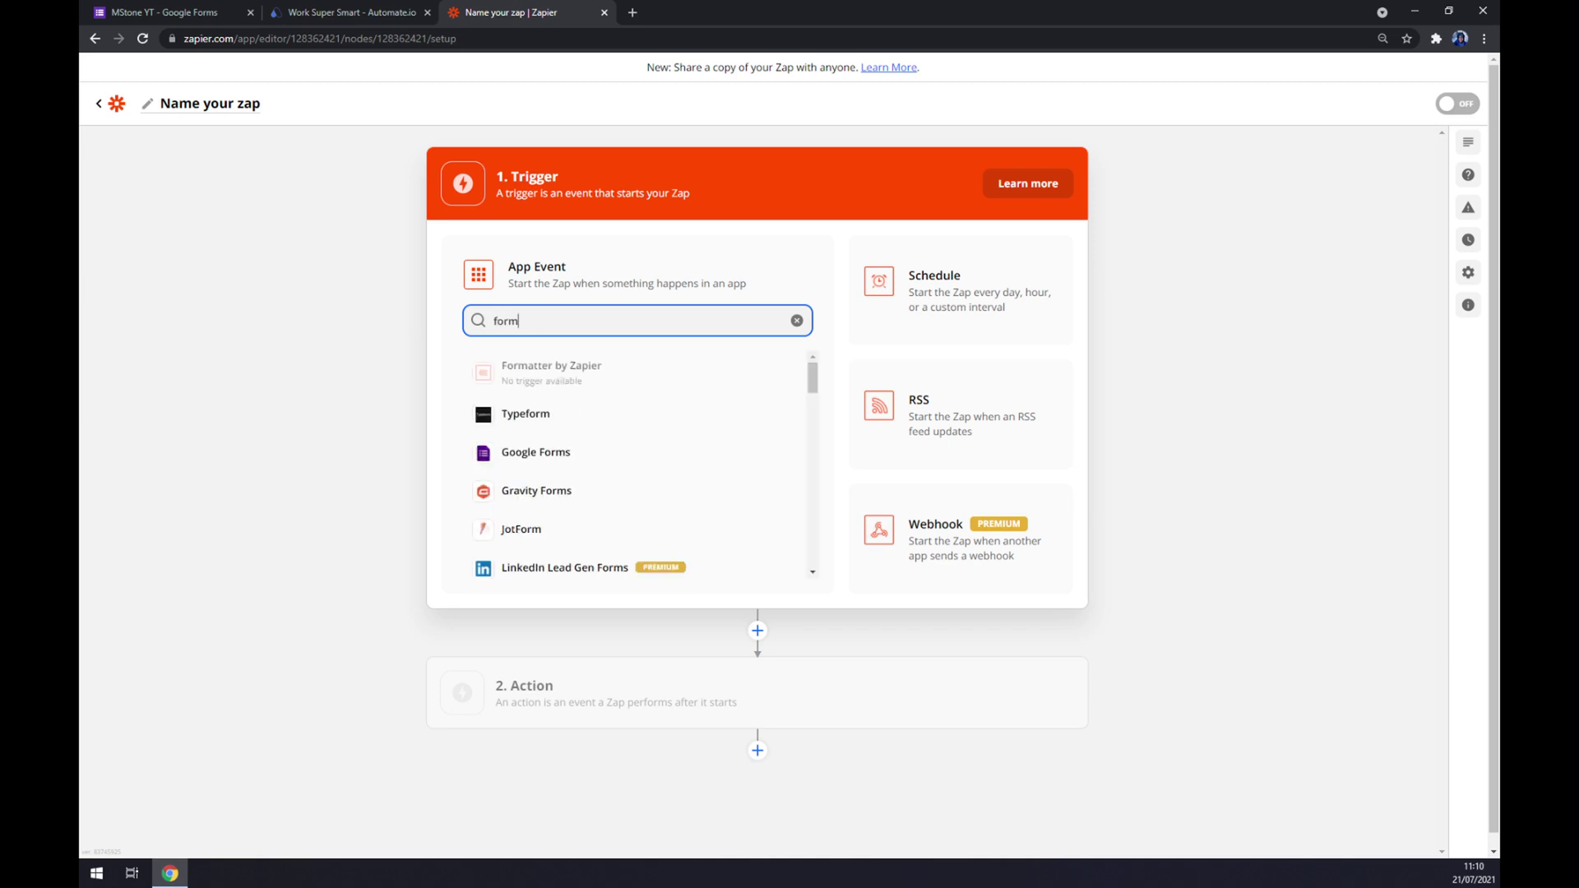
left_click(536, 452)
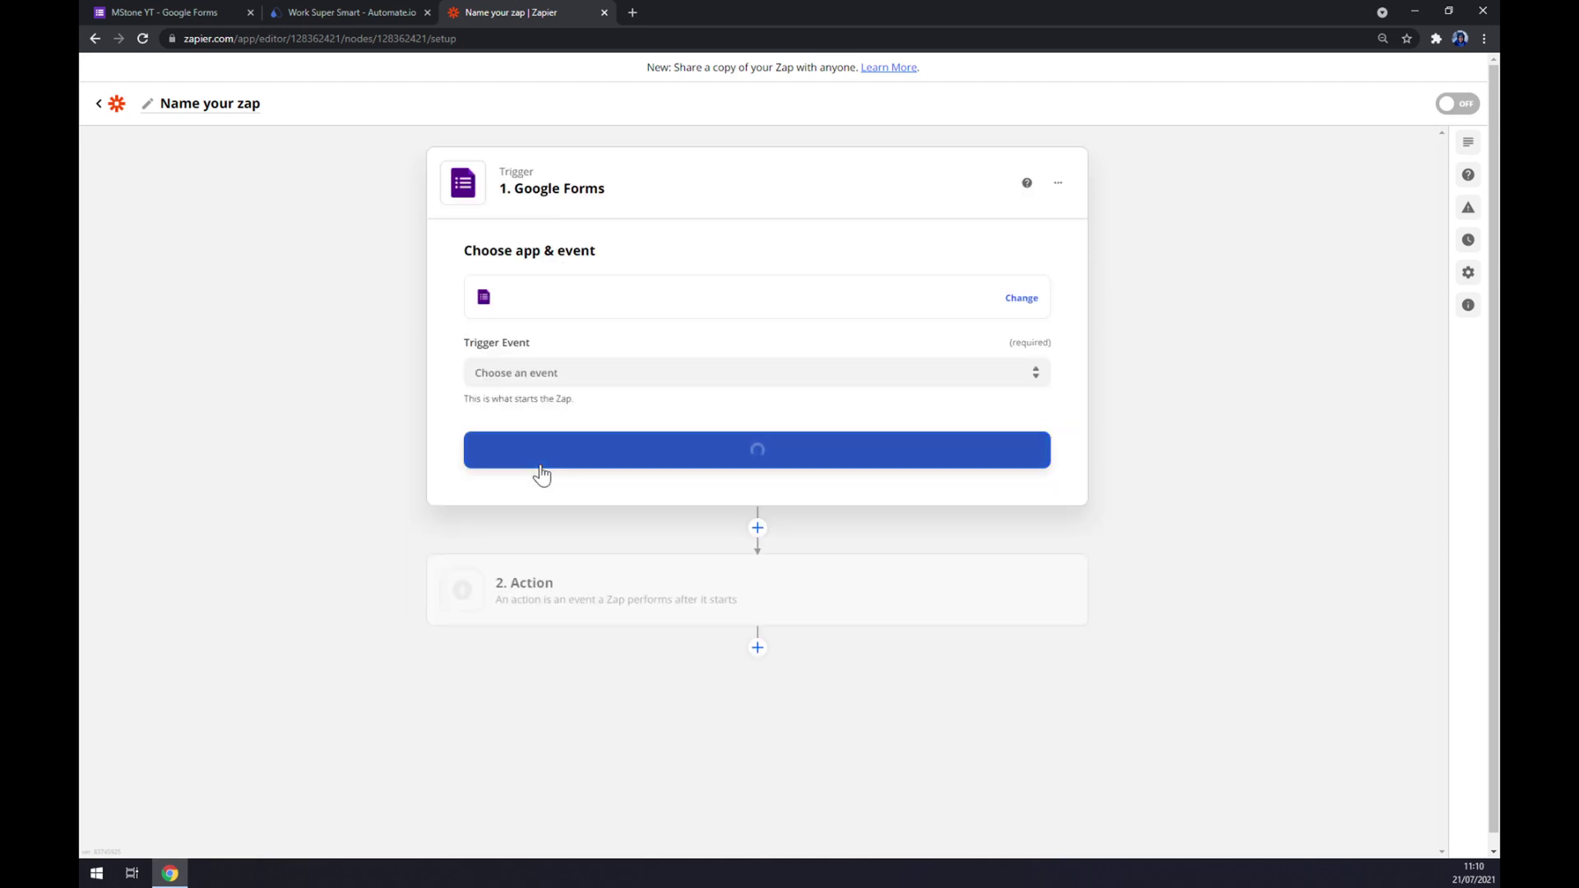
- Set the trigger event to New Response in Spreadsheet and select the connected Google Forms account
left_click(562, 370)
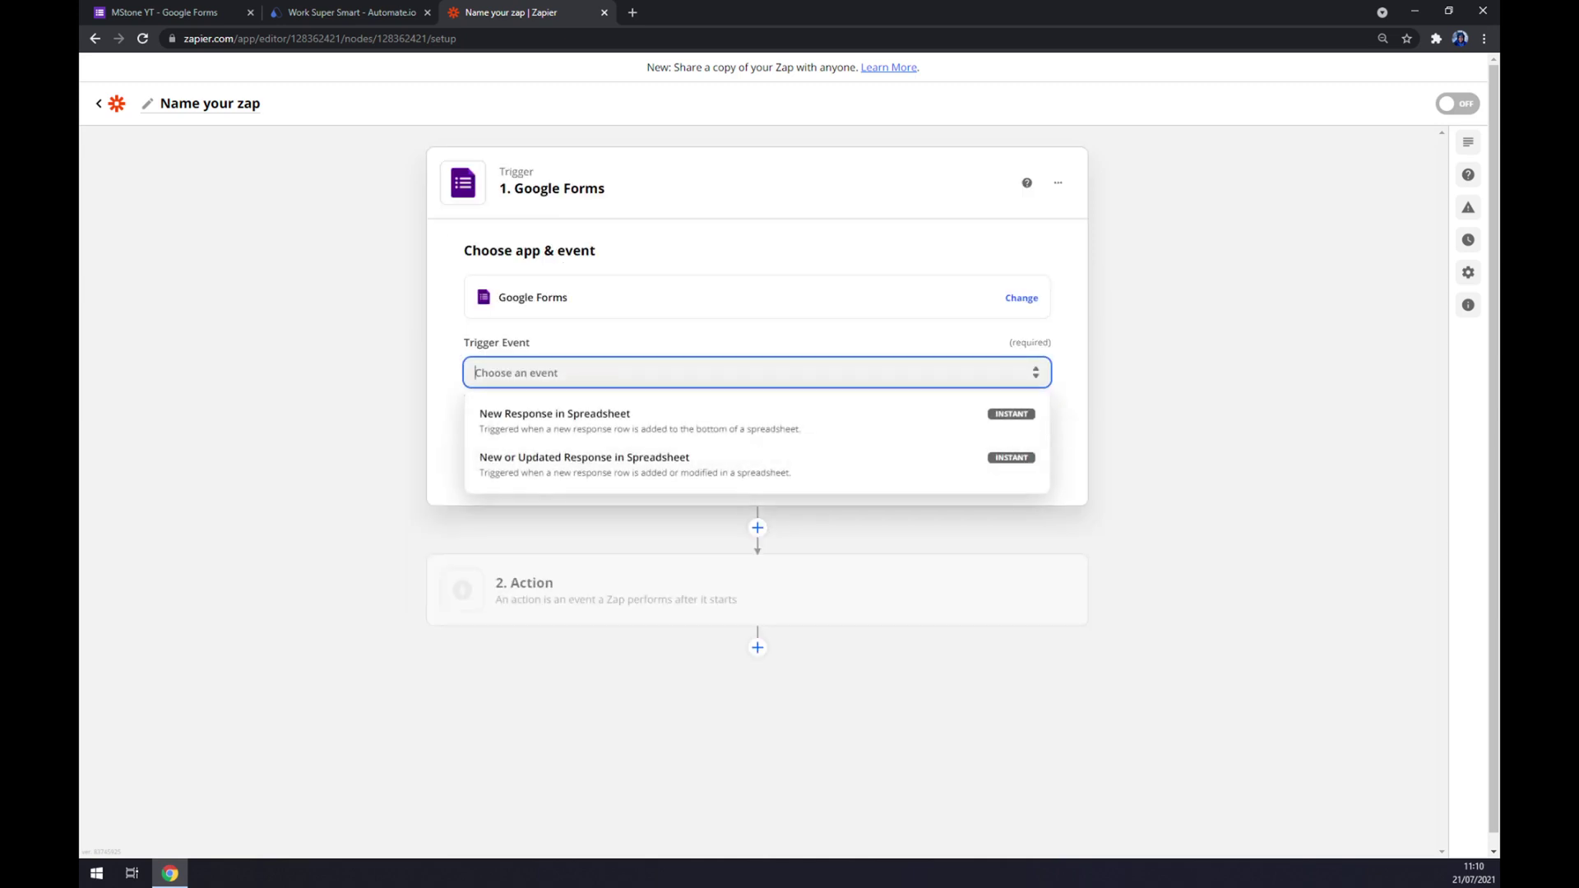
left_click(553, 418)
left_click(653, 450)
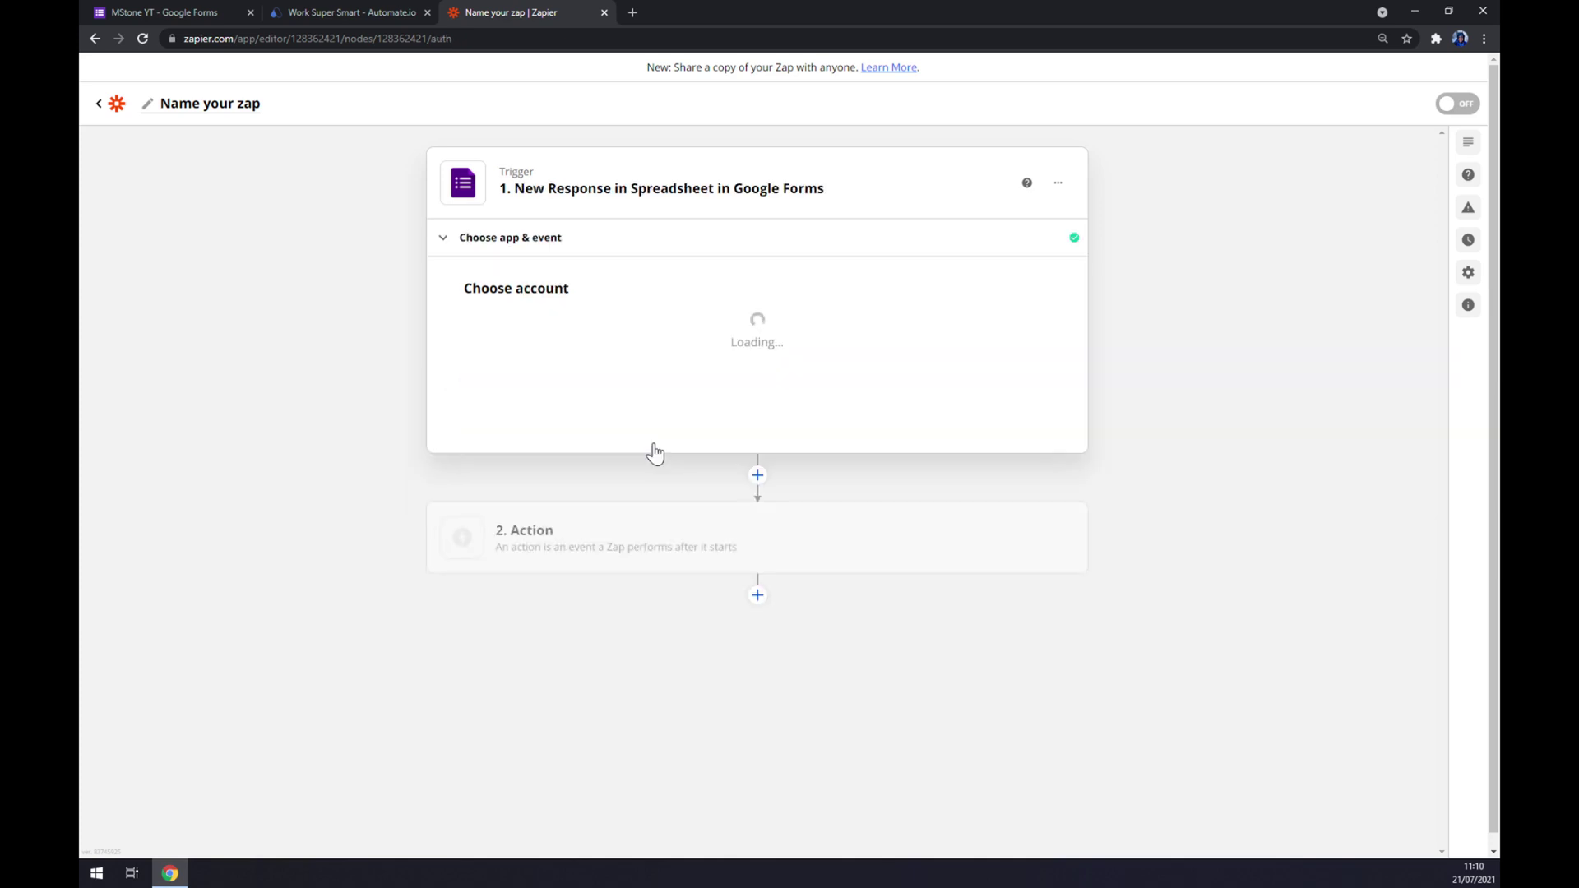
left_click(649, 347)
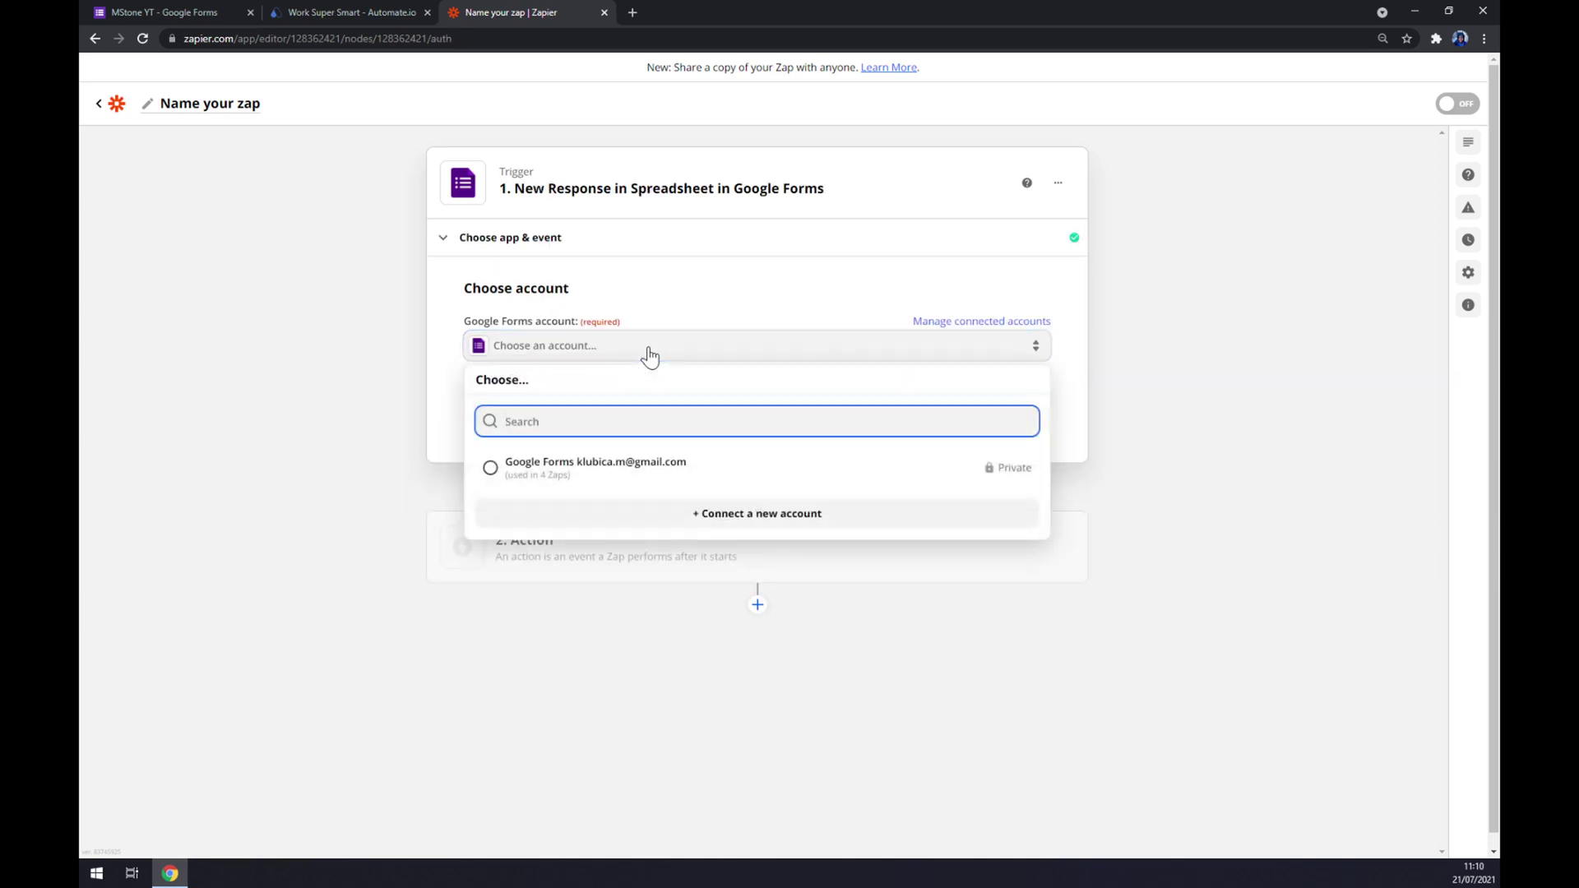
left_click(619, 469)
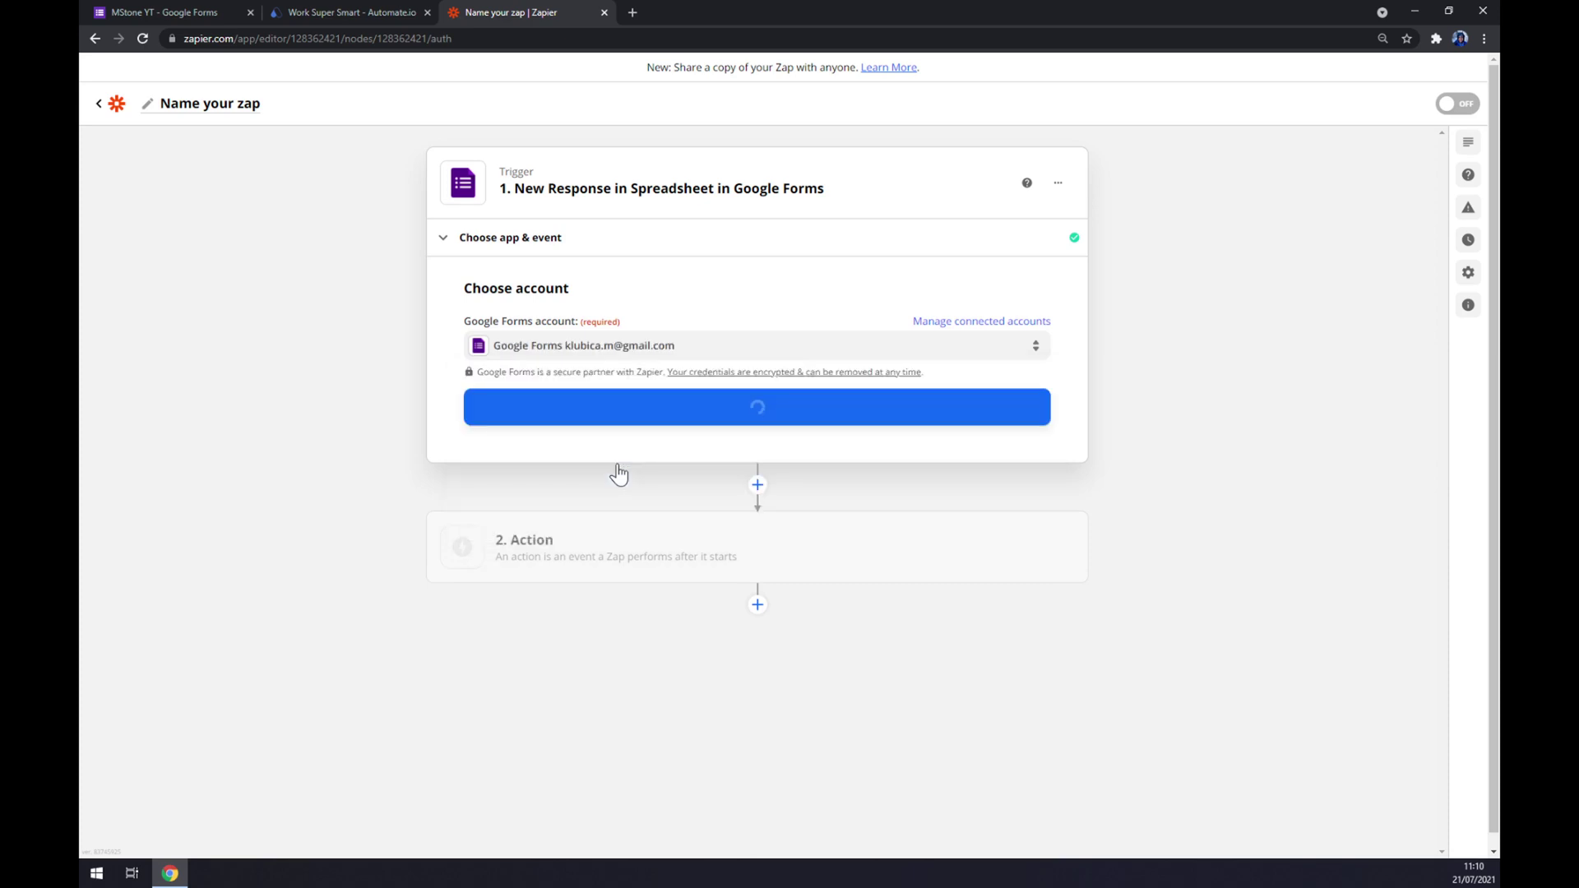
- Point the trigger at the Pie chart 1 spreadsheet's Pie worksheet and continue to testing
left_click(610, 422)
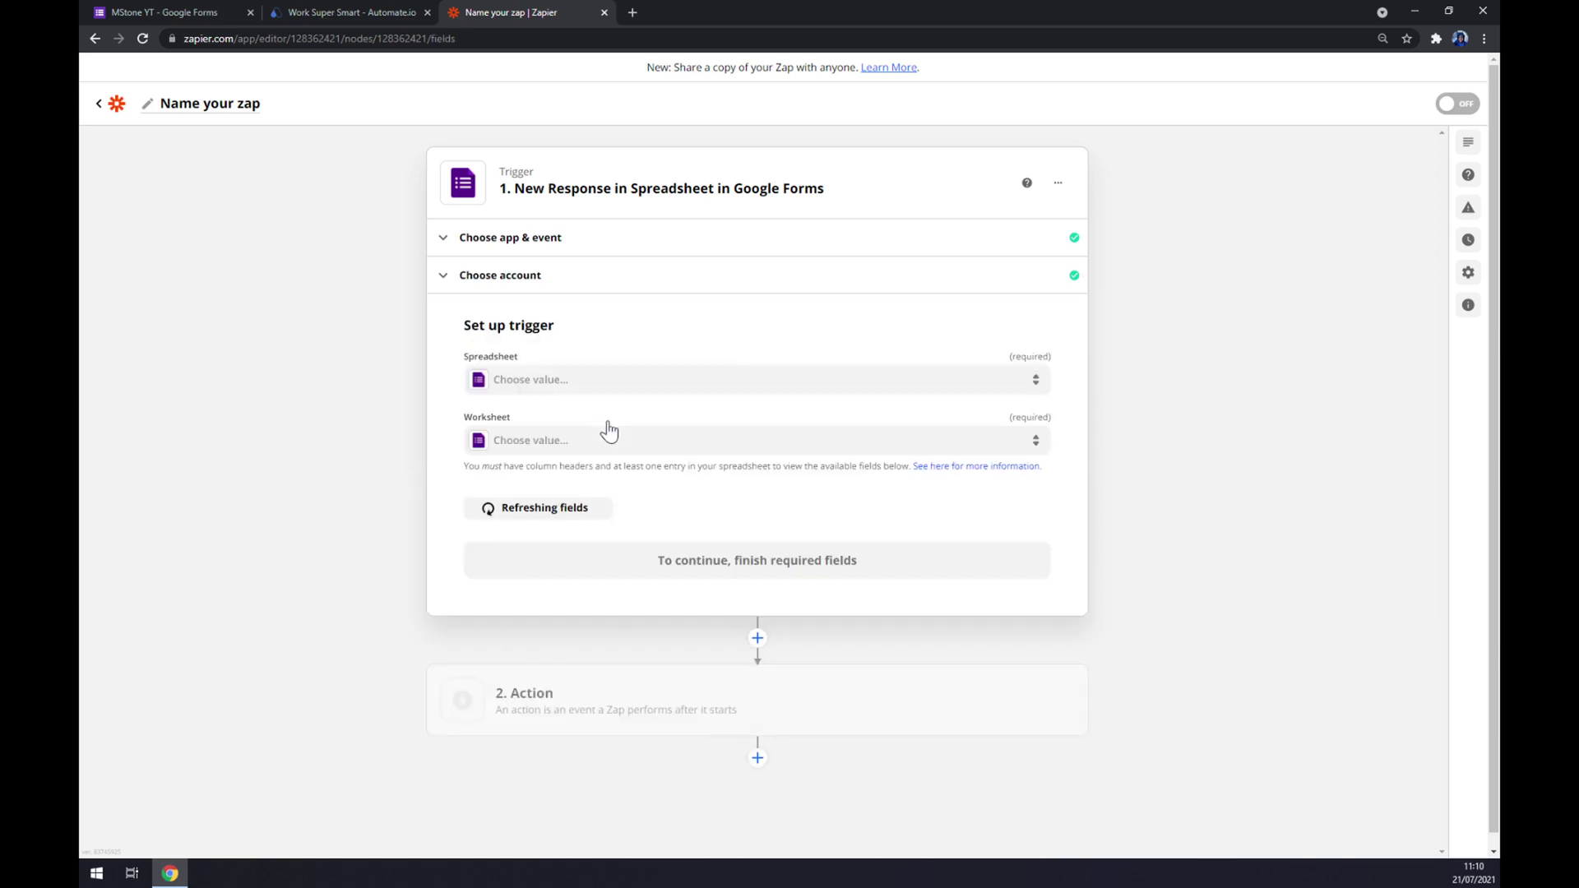
left_click(565, 393)
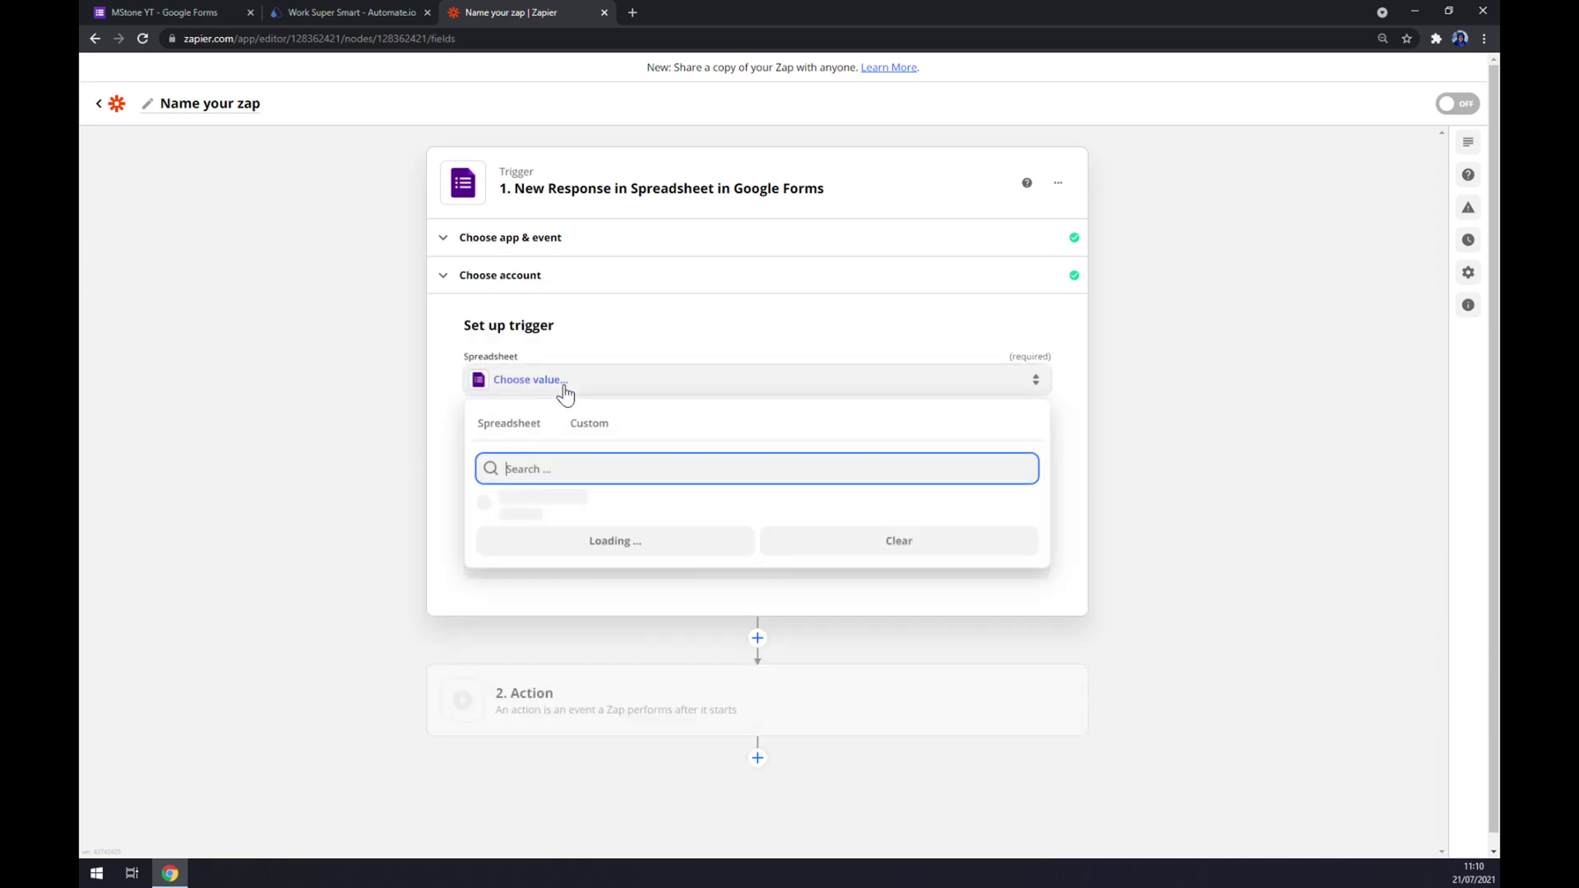
scroll(597, 613, "down", 10)
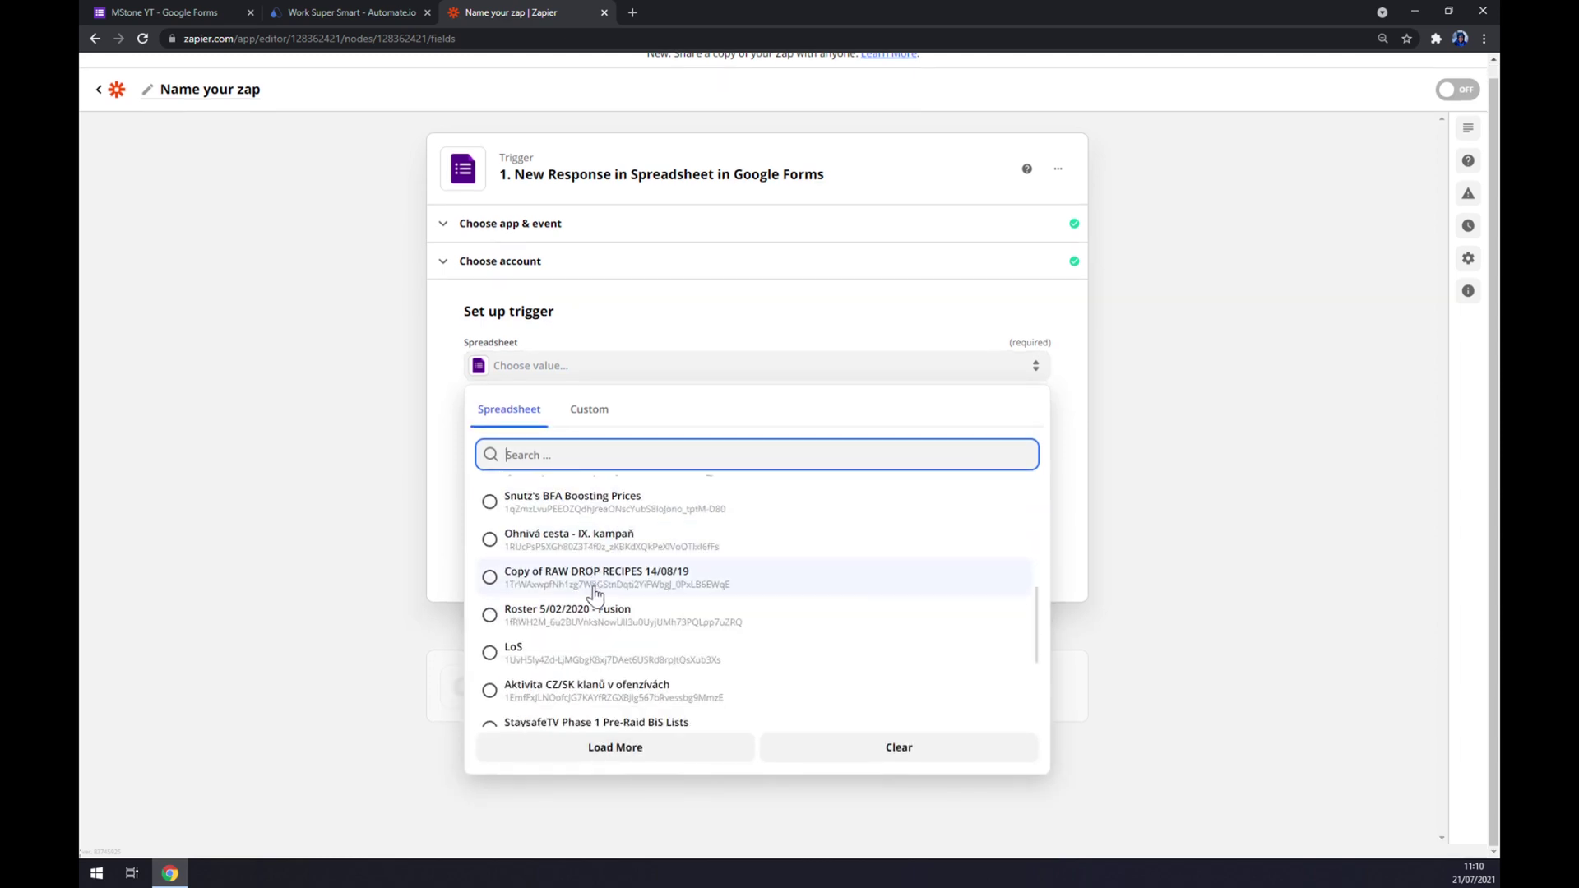
scroll(601, 611, "up", 8)
scroll(567, 607, "down", 1)
scroll(567, 607, "up", 1)
scroll(567, 606, "up", 3)
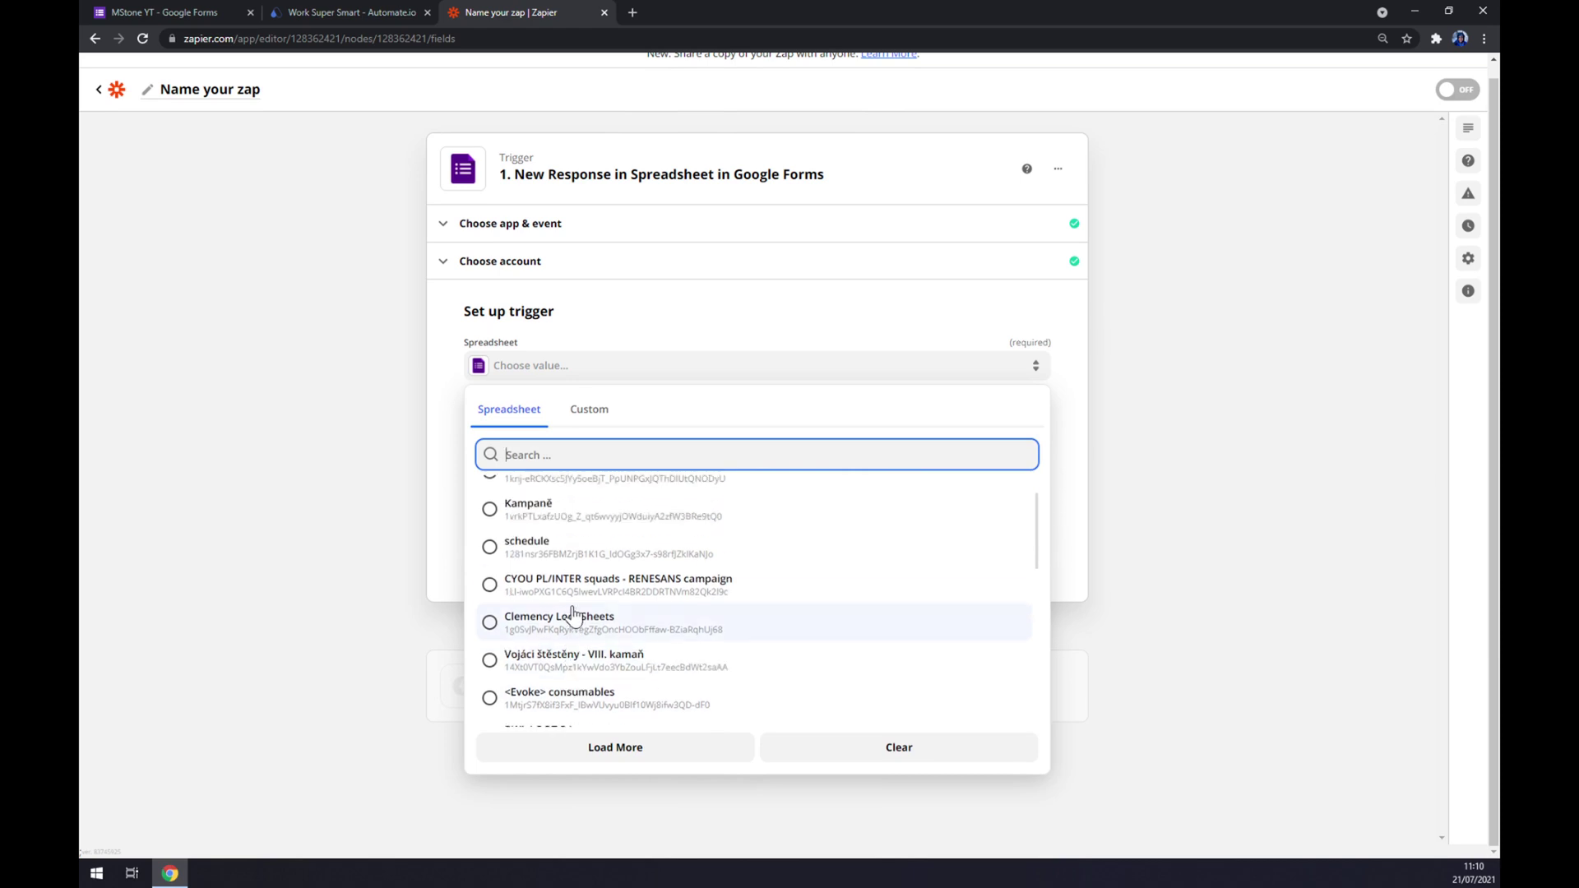
left_click(538, 556)
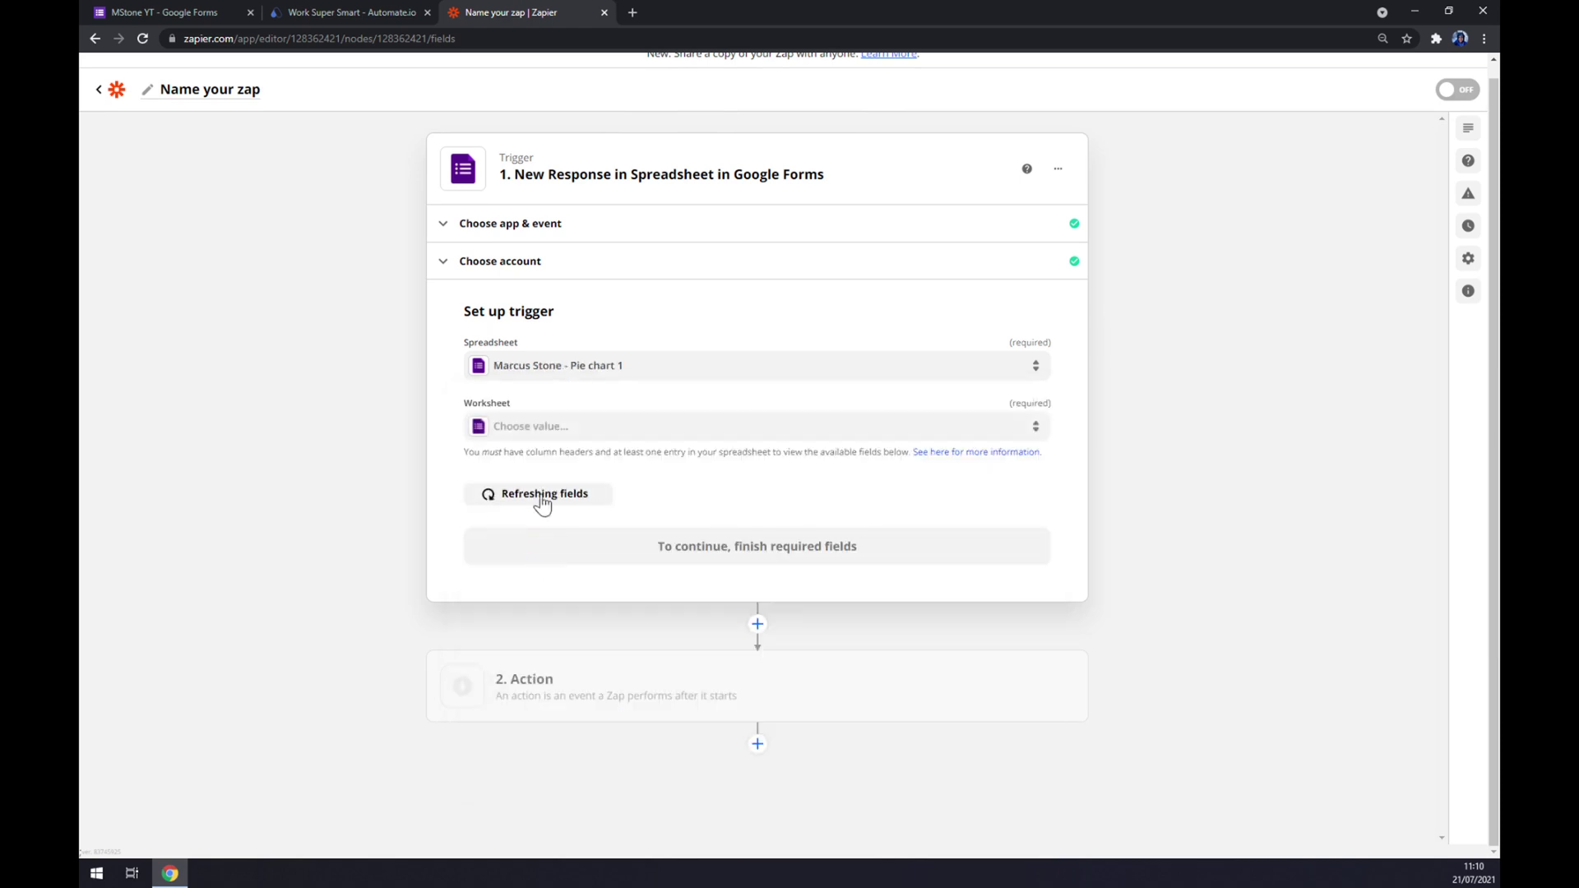
left_click(531, 429)
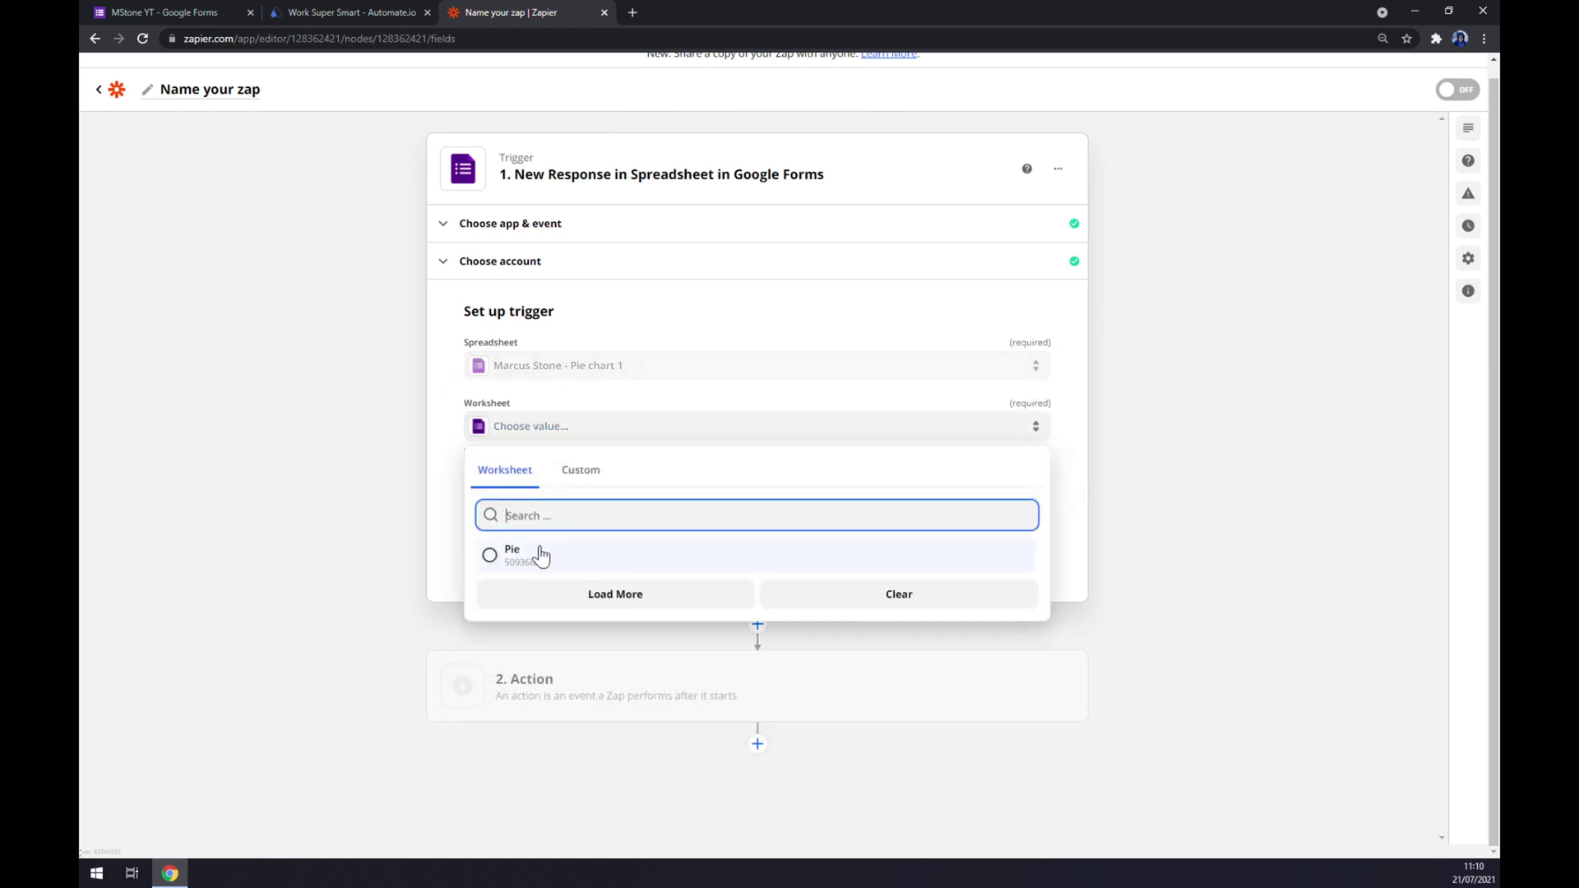
left_click(534, 552)
left_click(563, 543)
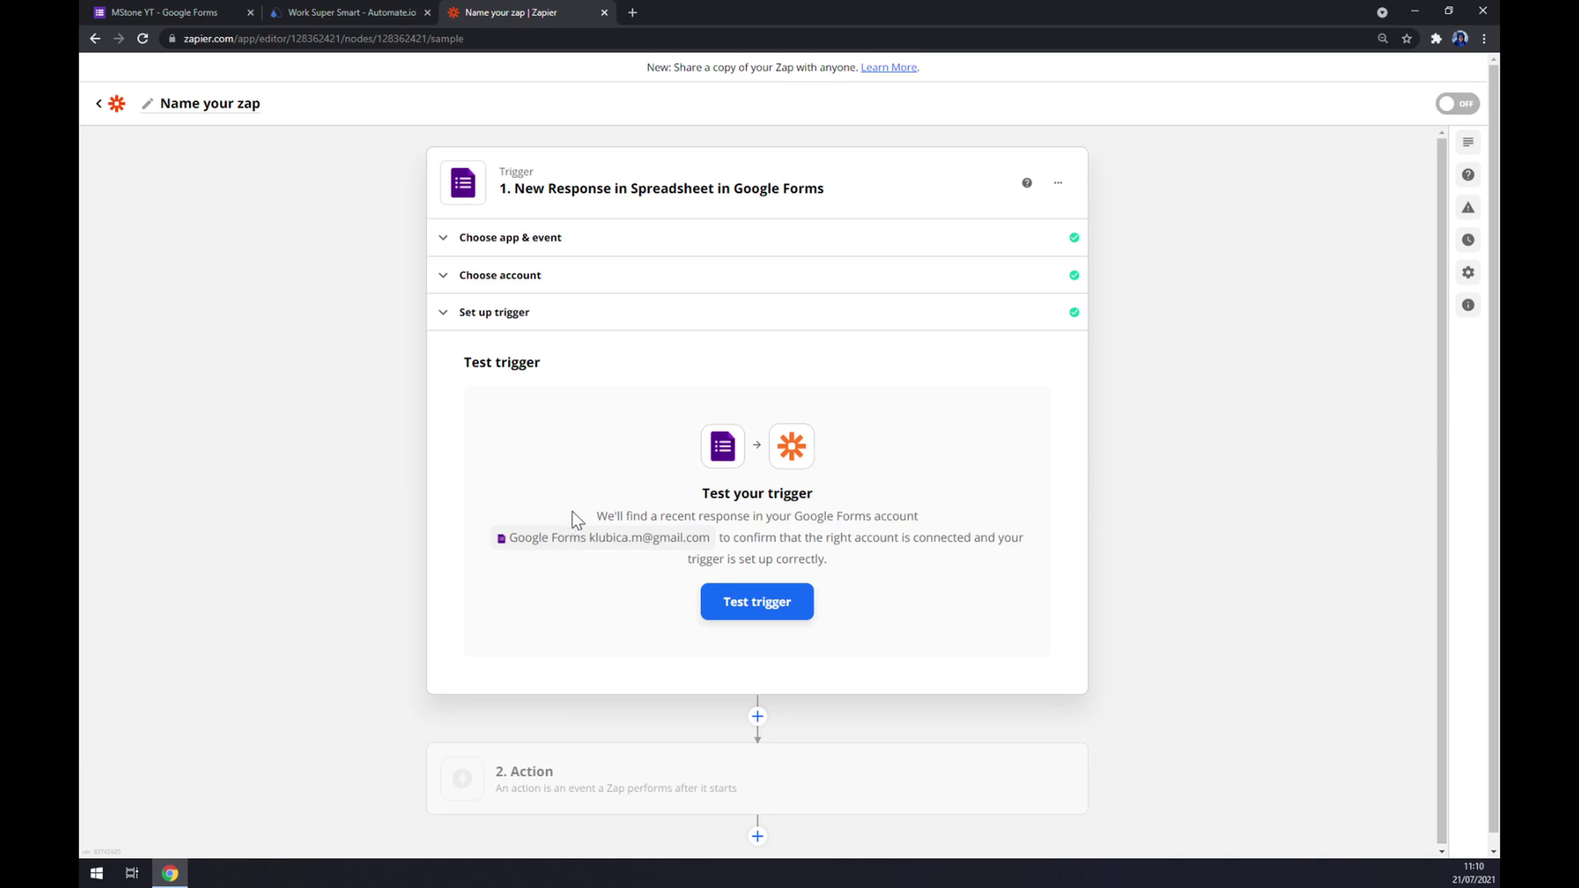
- Make the action step HubSpot's Create Deal event, found by searching 'hubspot'
left_click(546, 768)
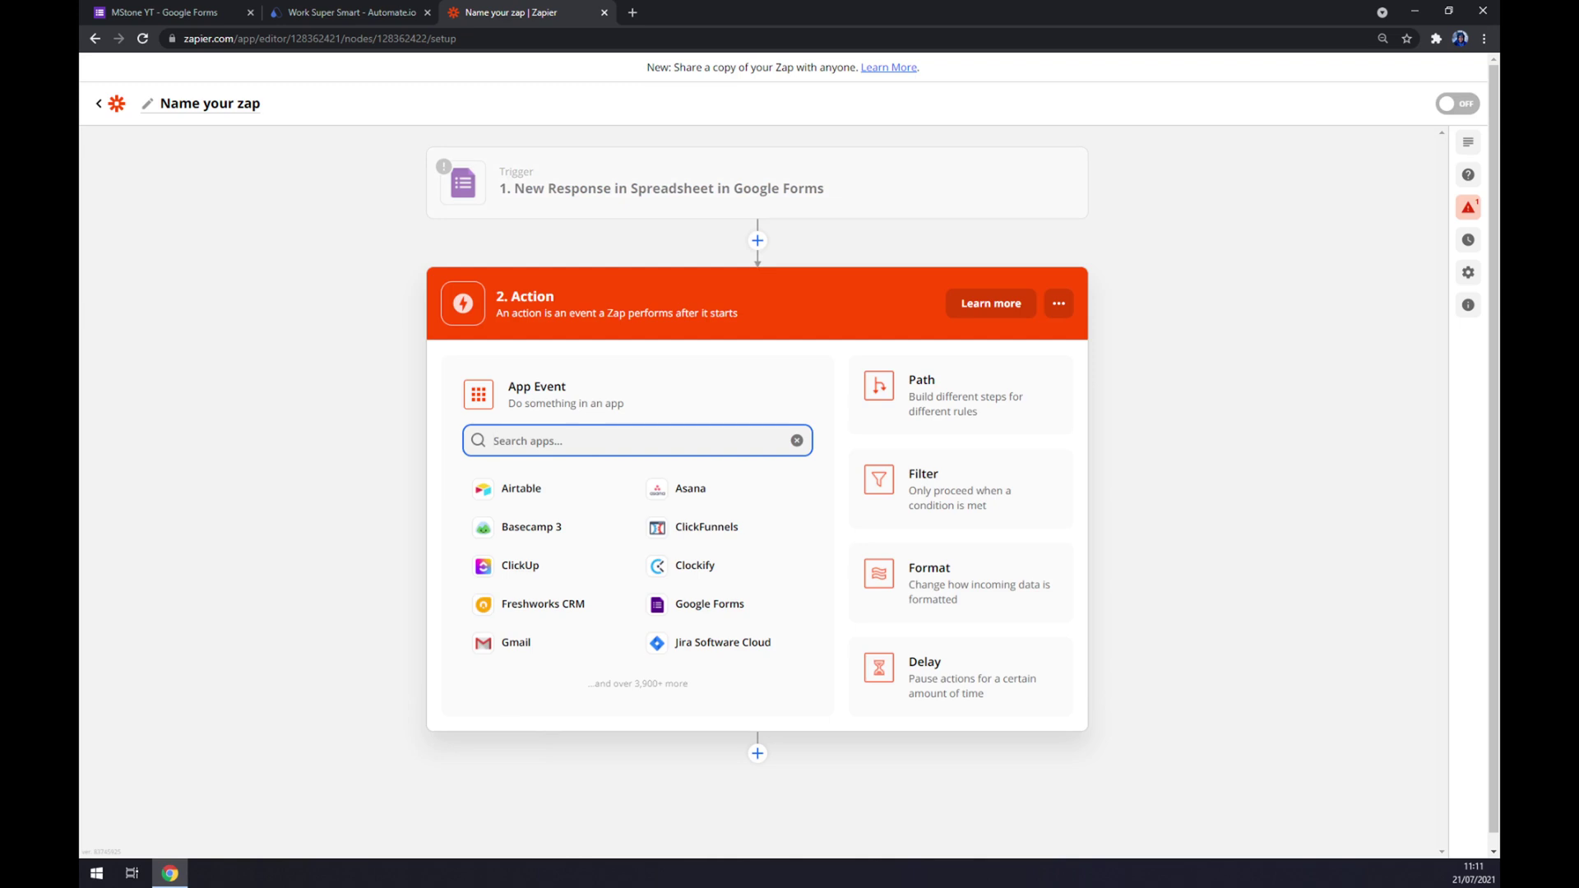
type("hubspot")
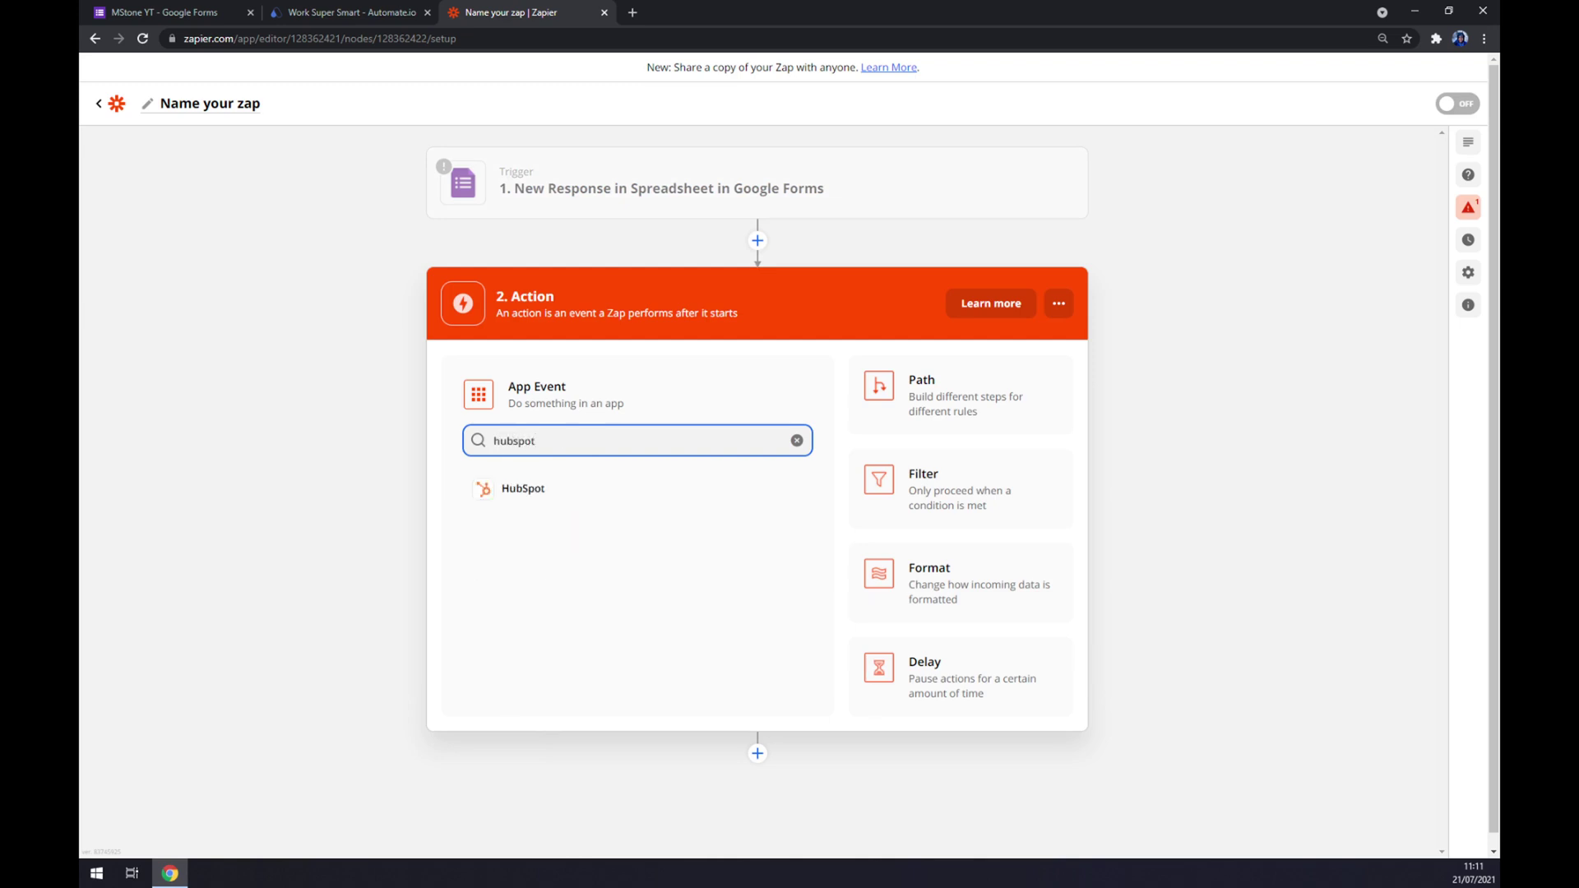
left_click(529, 490)
left_click(533, 494)
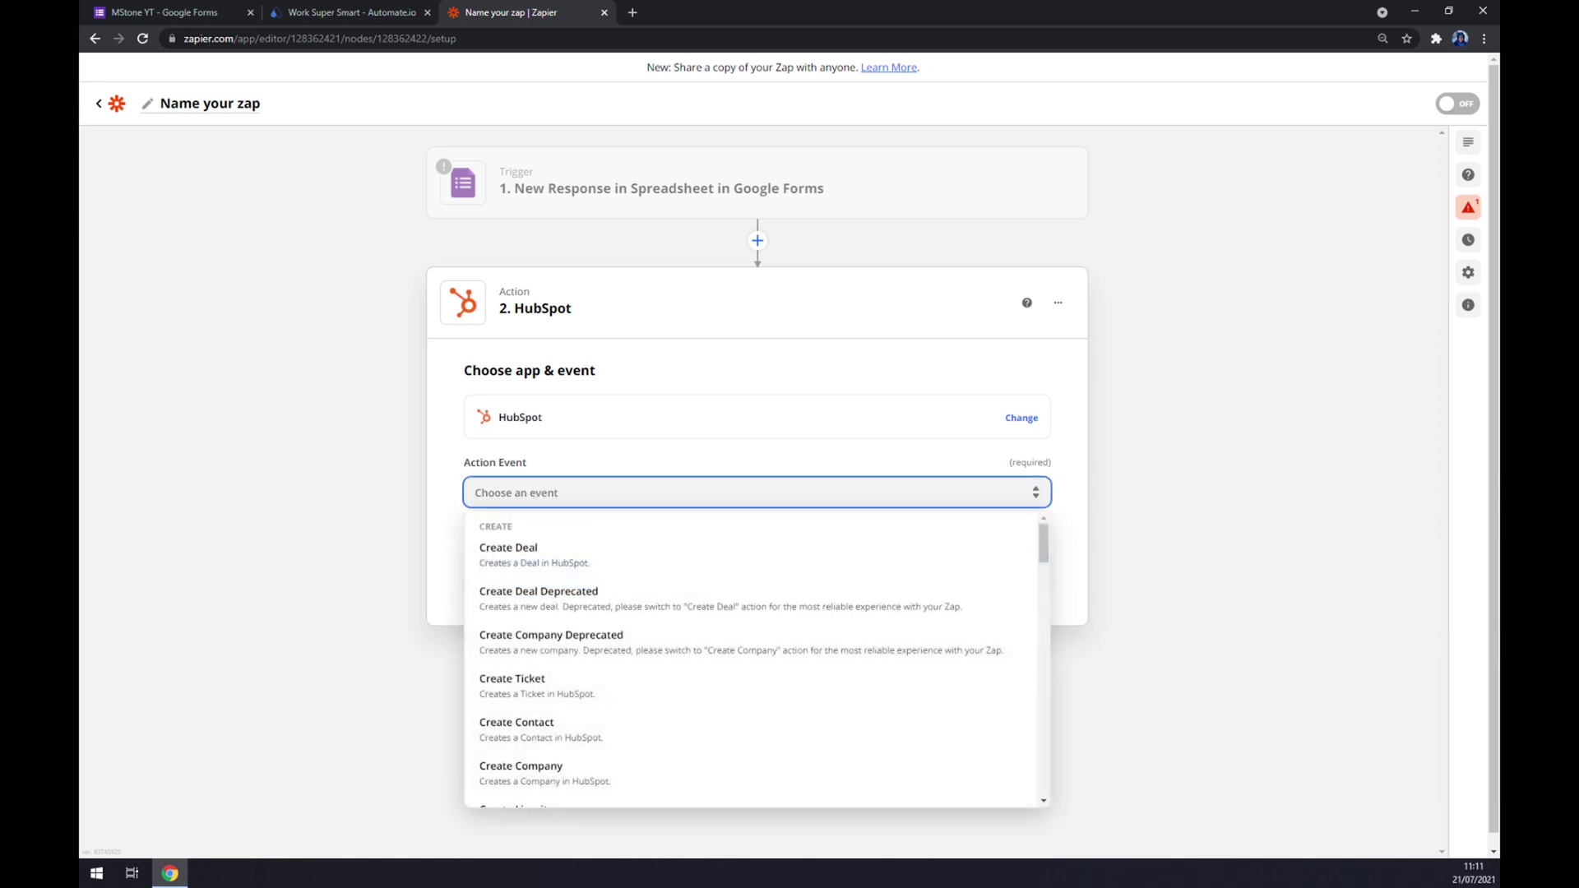
left_click(536, 551)
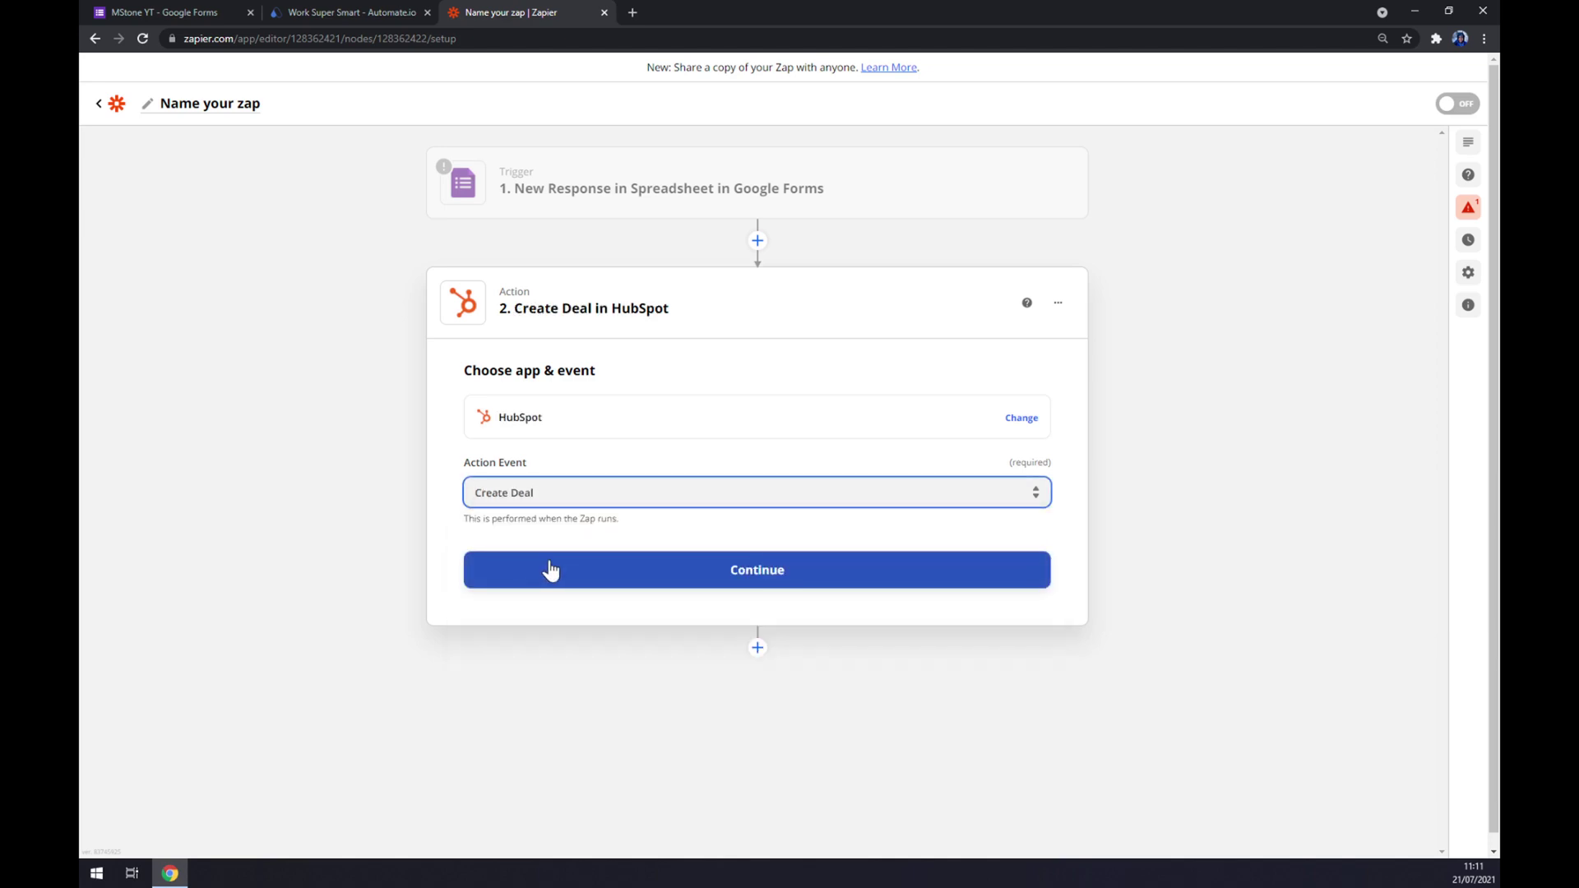
left_click(550, 570)
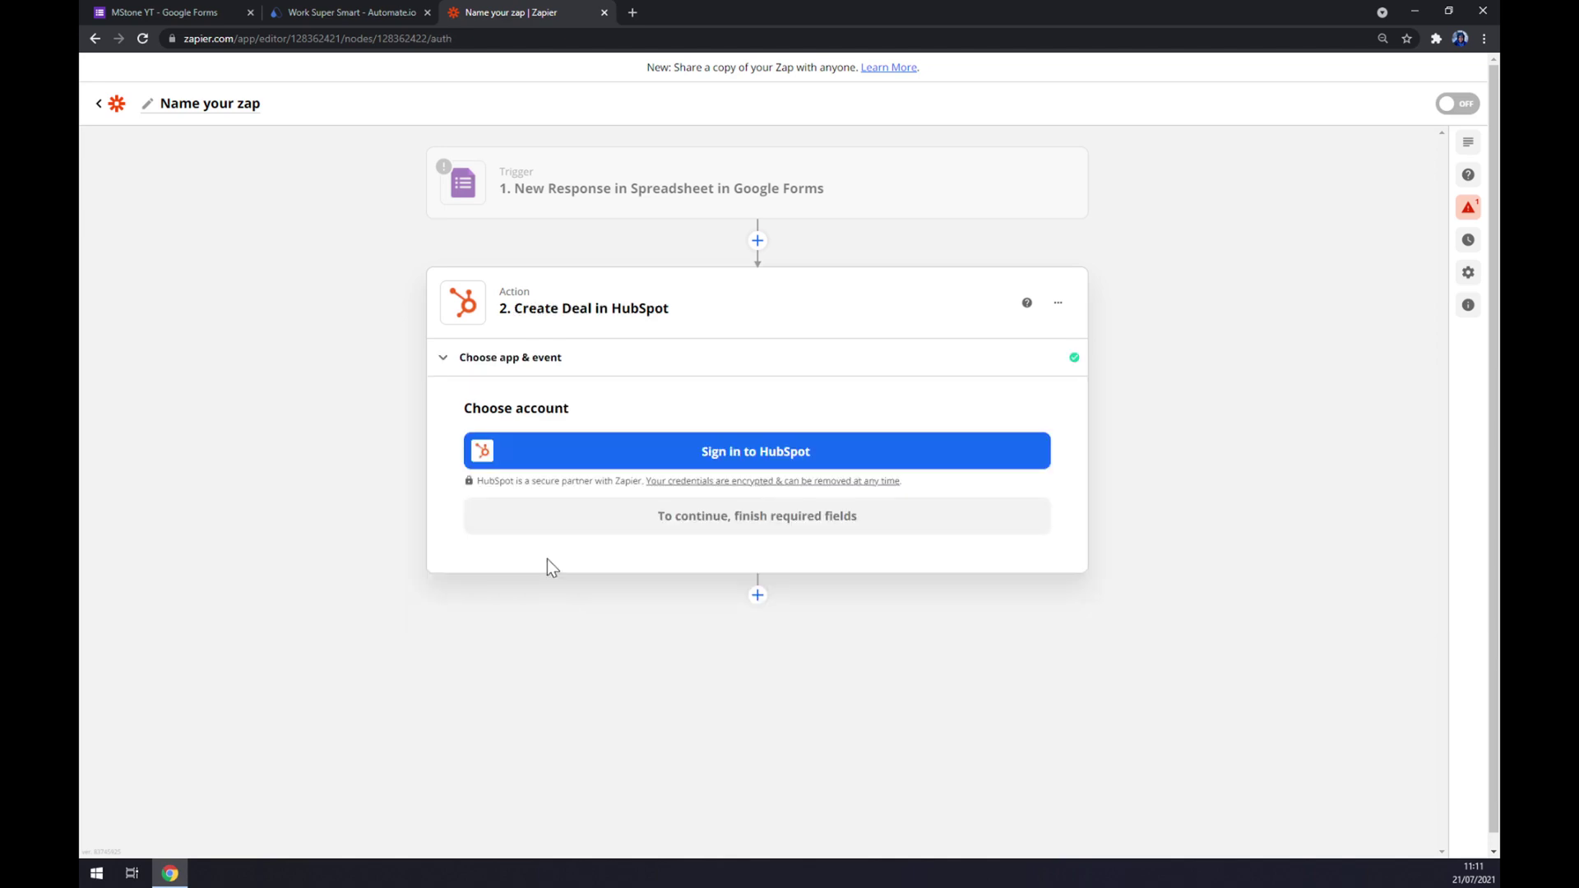